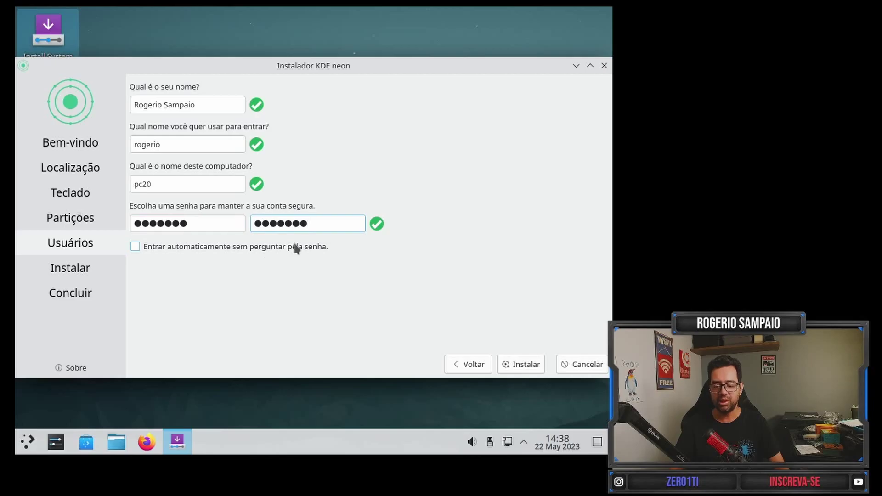
# Install KDE neon 5.27 and finish the installer with Reiniciar agora kept checked.
pyautogui.click(523, 364)
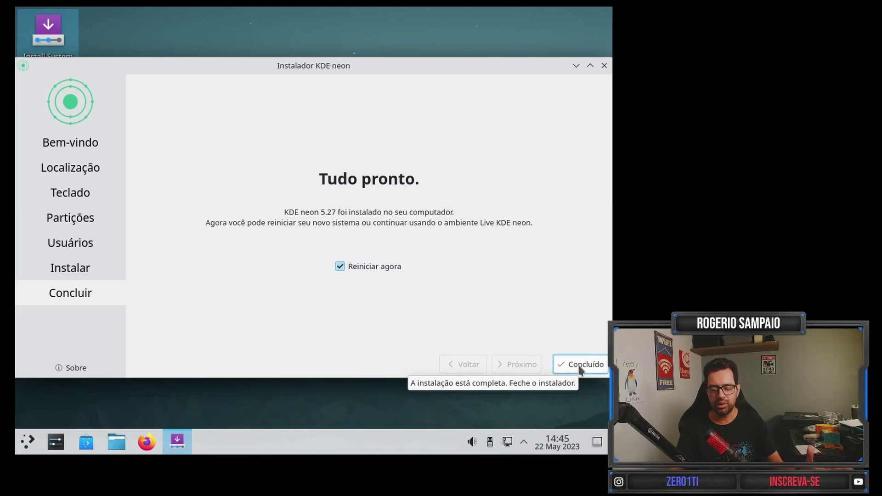
pyautogui.click(572, 365)
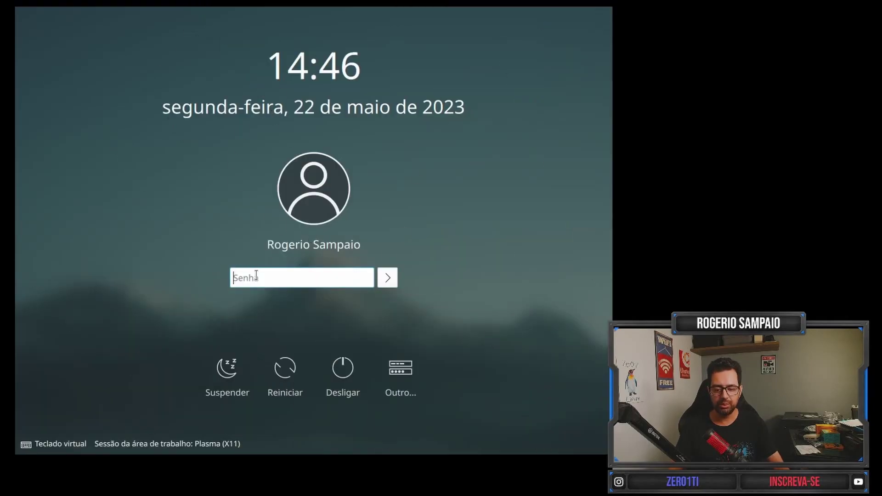
# Log in to the new Plasma desktop with the account password.
pyautogui.write('•••••••')
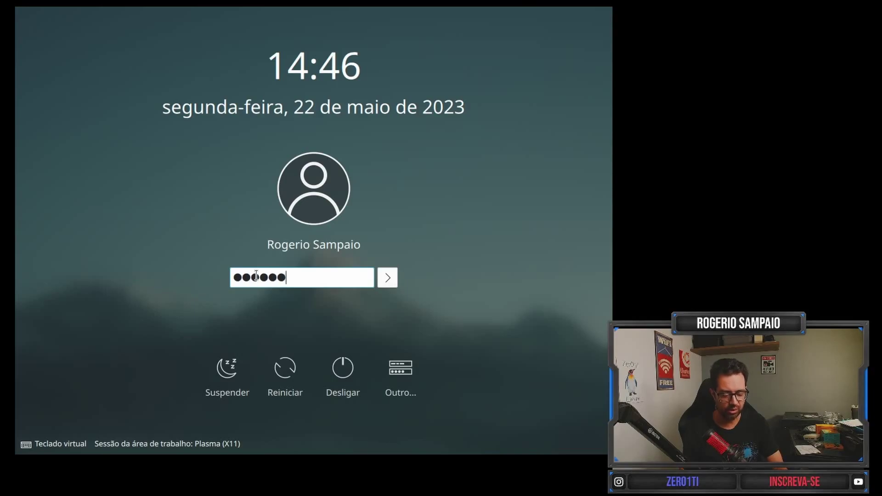
pyautogui.click(388, 280)
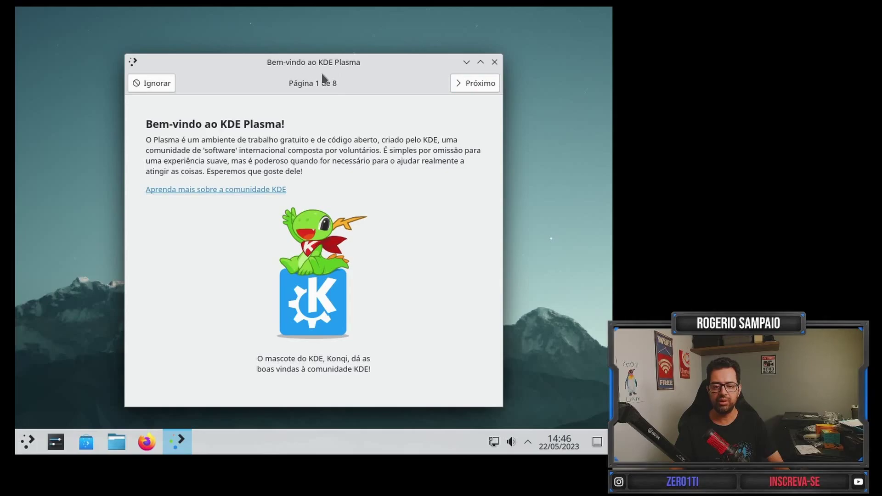
# Step through all eight Welcome Center pages with Próximo and finish with Concluir.
pyautogui.click(473, 83)
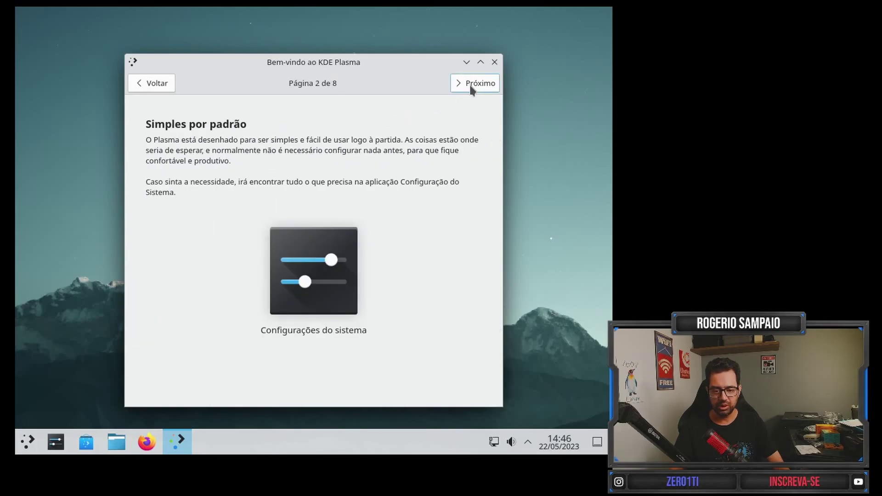
pyautogui.click(472, 85)
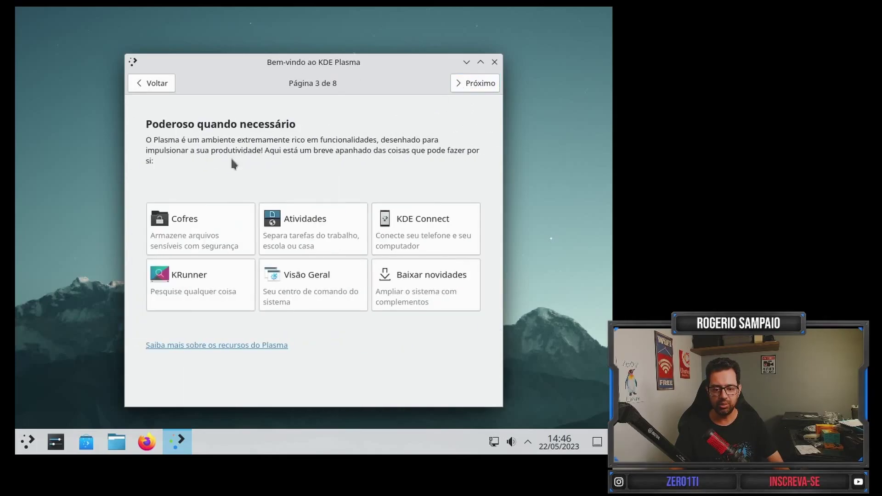
pyautogui.click(479, 87)
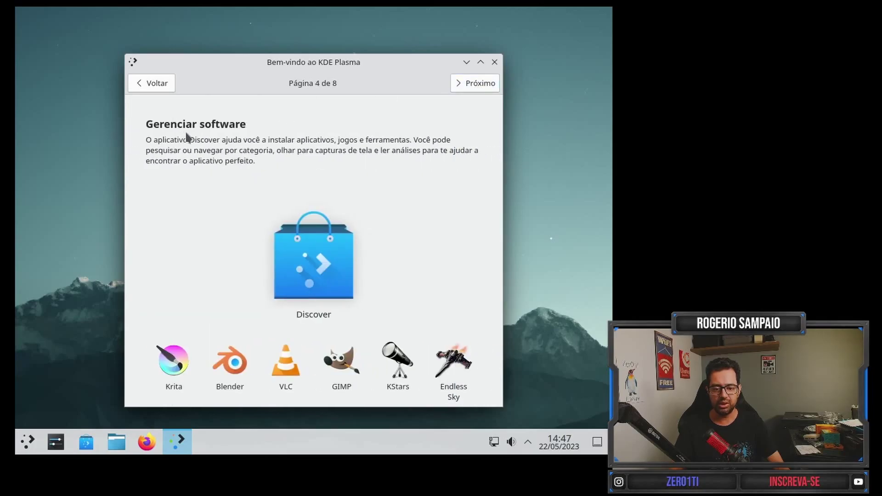
pyautogui.click(478, 86)
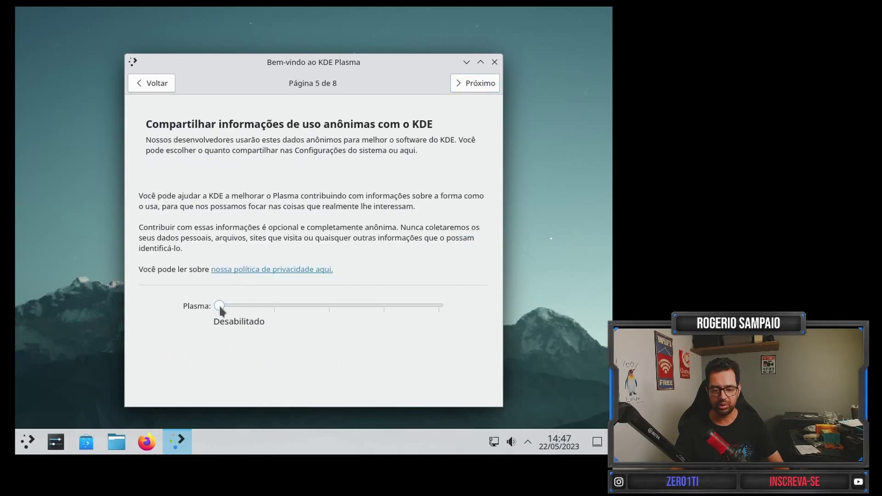
pyautogui.click(479, 89)
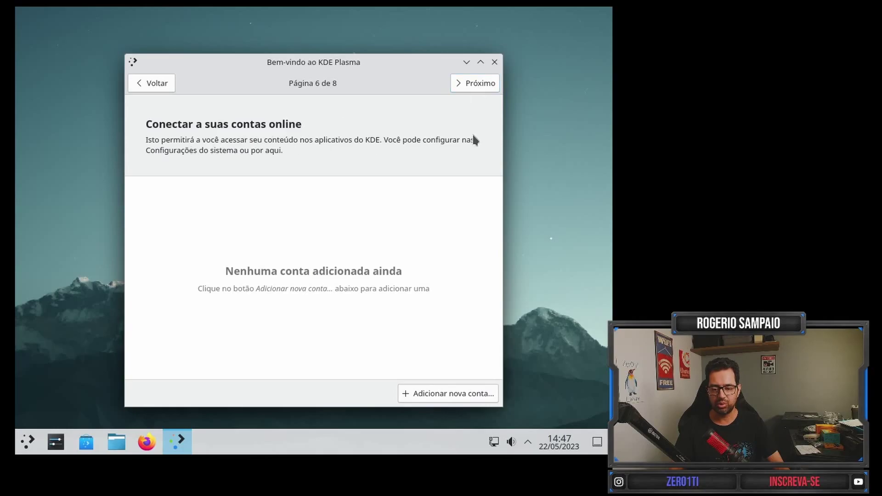
pyautogui.click(480, 90)
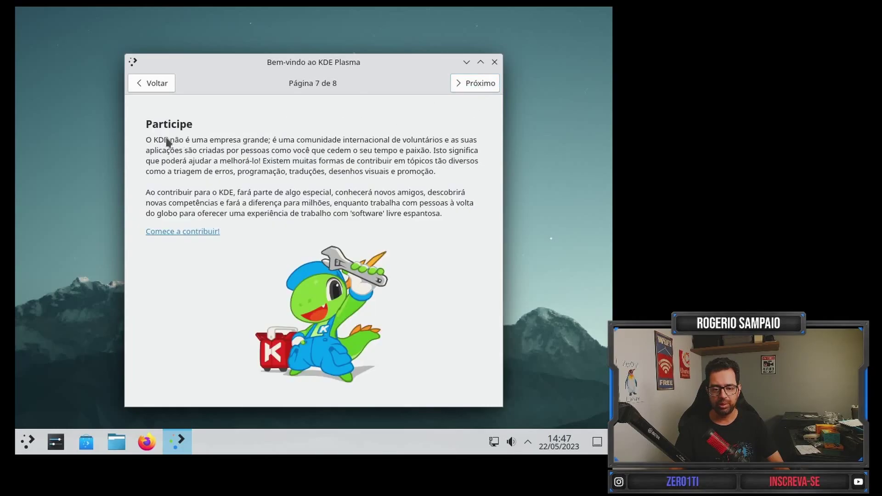
pyautogui.click(478, 86)
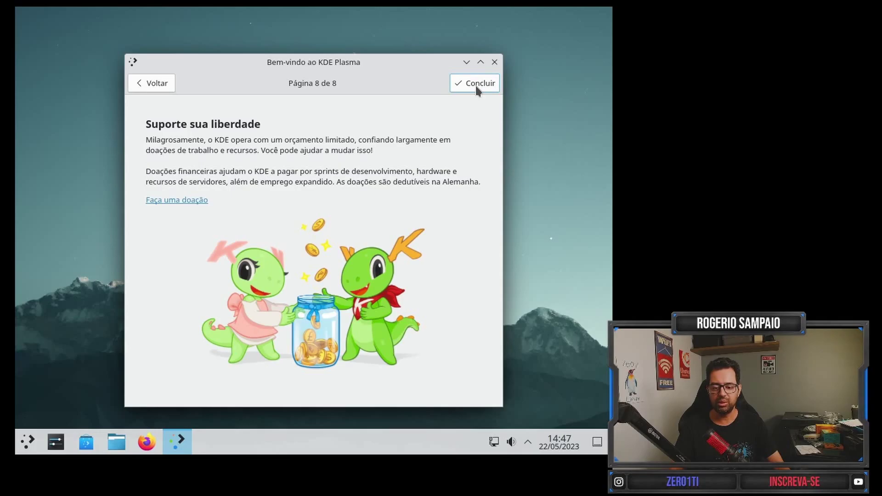
pyautogui.click(477, 86)
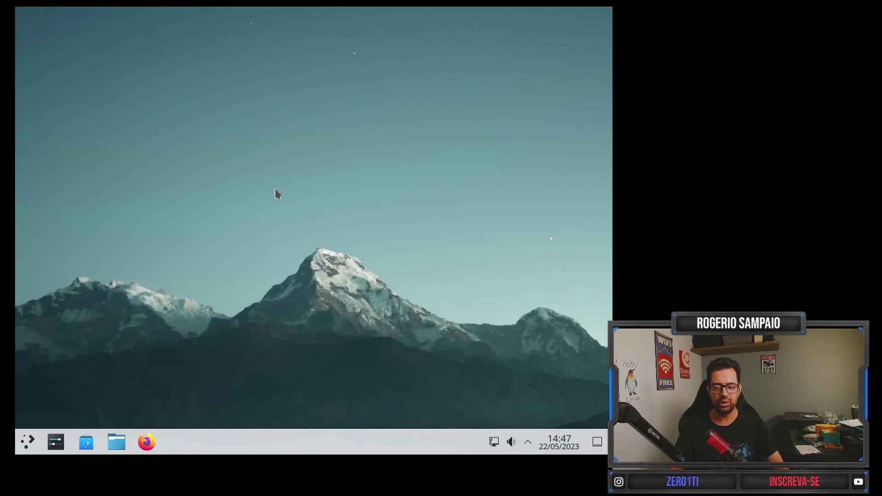
# Open and dismiss the desktop context menu, then show the launcher's Configurações category.
pyautogui.rightClick(256, 64)
pyautogui.click(210, 196)
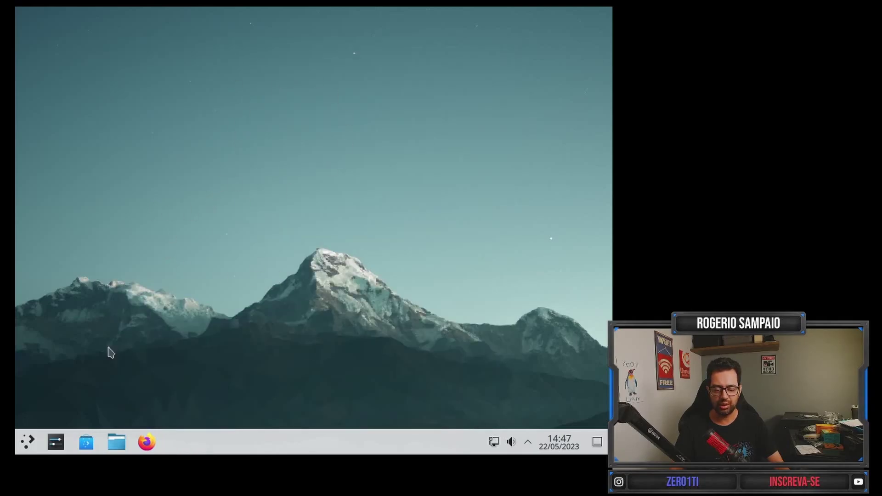
pyautogui.click(28, 443)
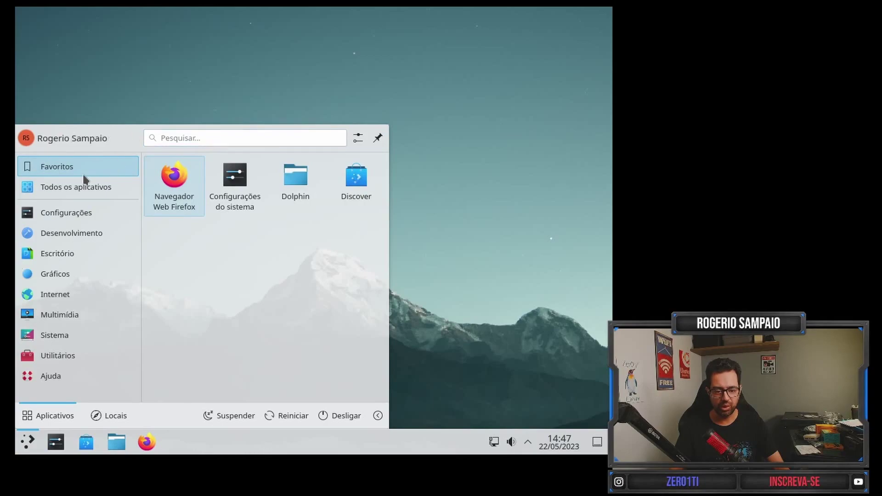
pyautogui.click(89, 214)
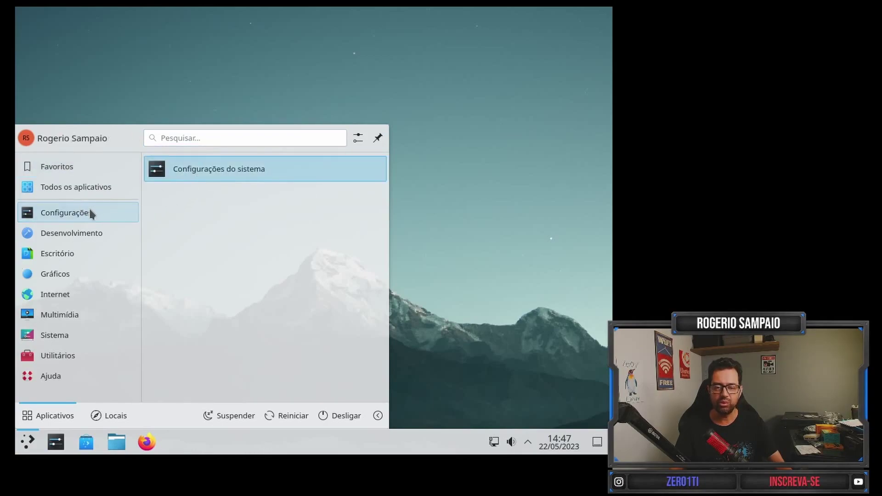
# Browse the launcher's Utilitários, Sistema and Multimídia categories, then launch Monitor do sistema.
pyautogui.moveTo(92, 235)
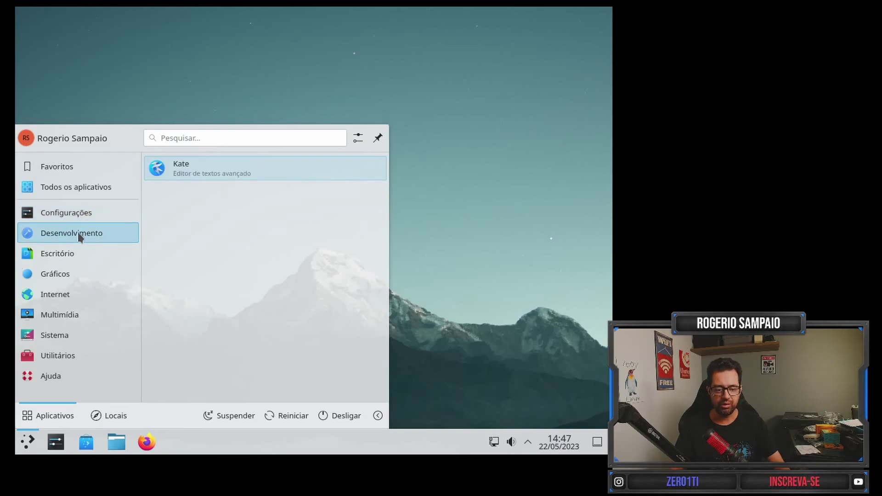
pyautogui.moveTo(78, 250)
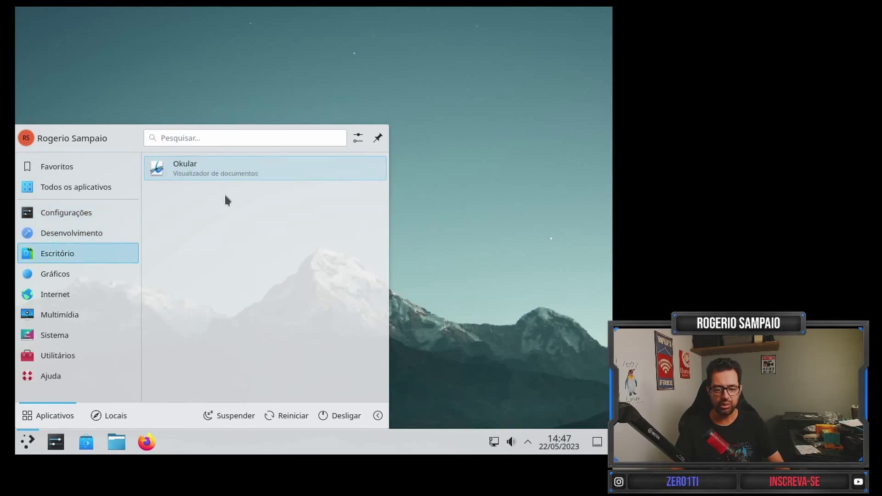
pyautogui.moveTo(87, 273)
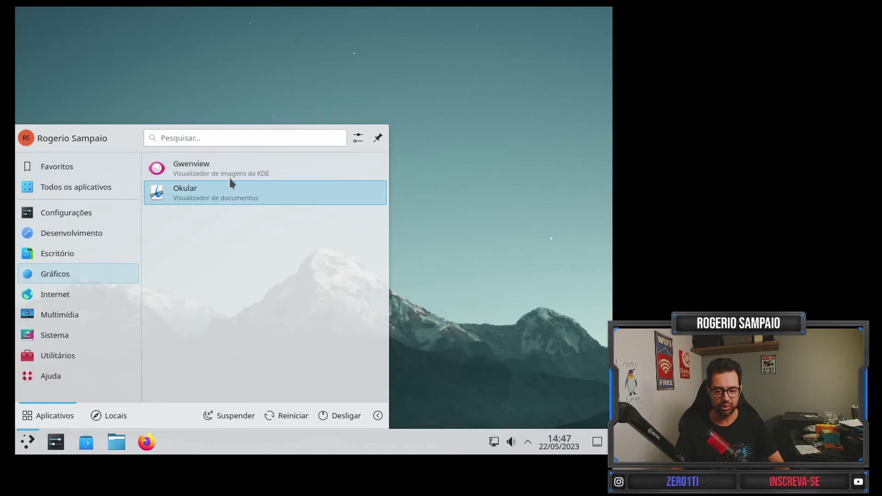
pyautogui.moveTo(83, 294)
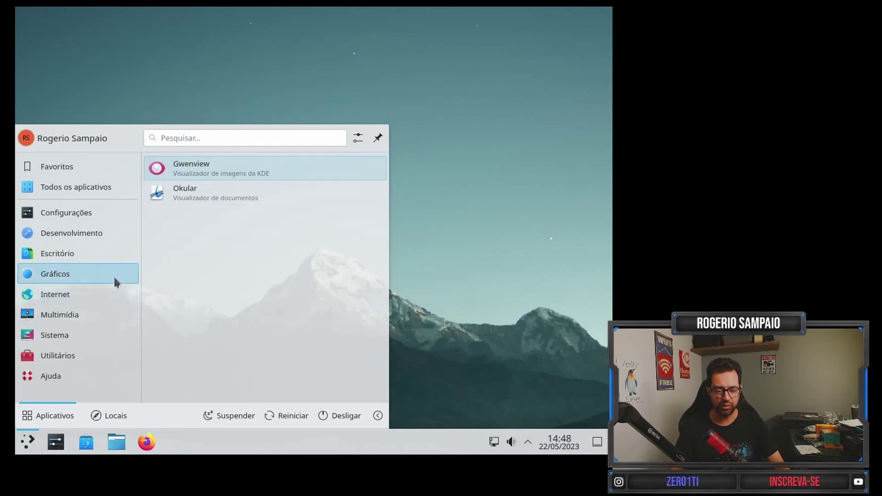
pyautogui.moveTo(99, 315)
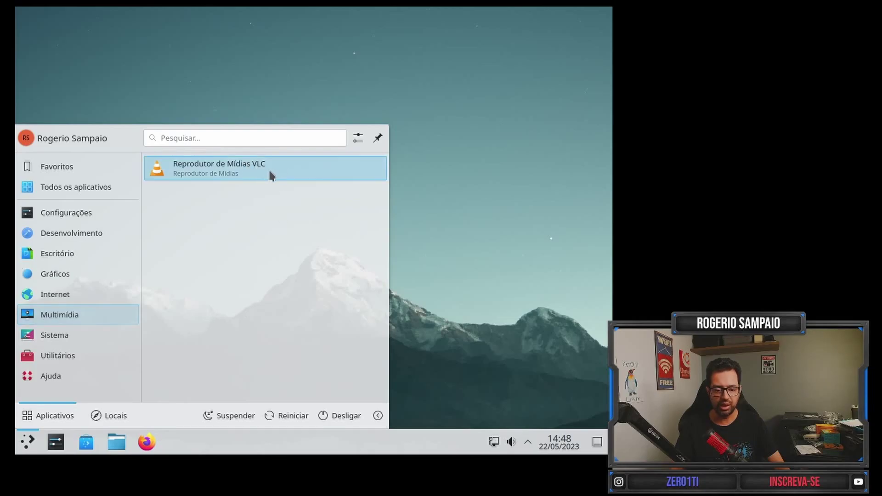
pyautogui.moveTo(74, 337)
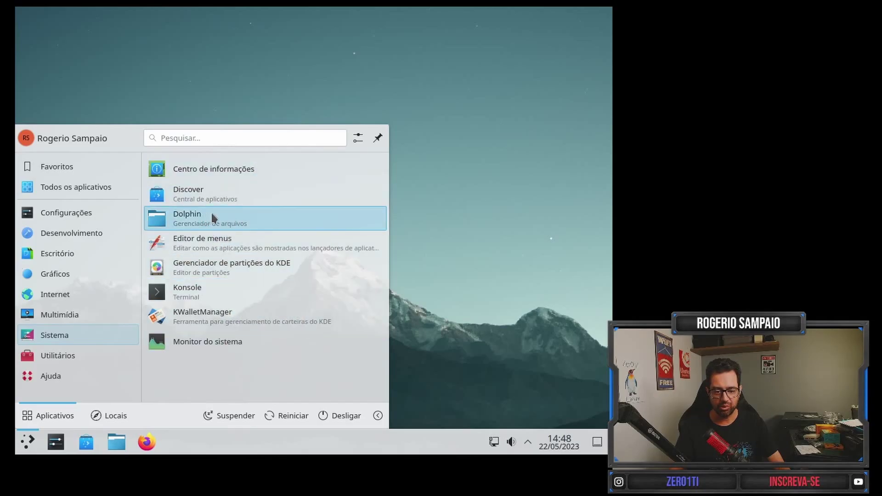
pyautogui.click(78, 357)
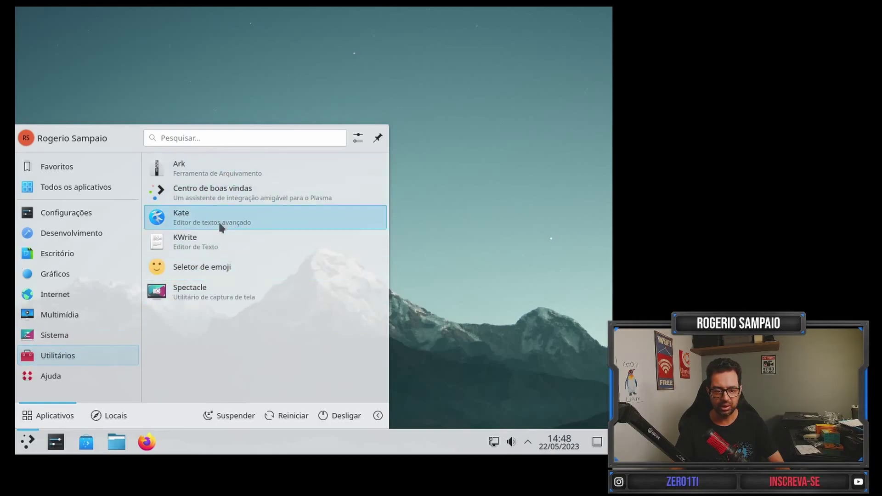
pyautogui.click(99, 335)
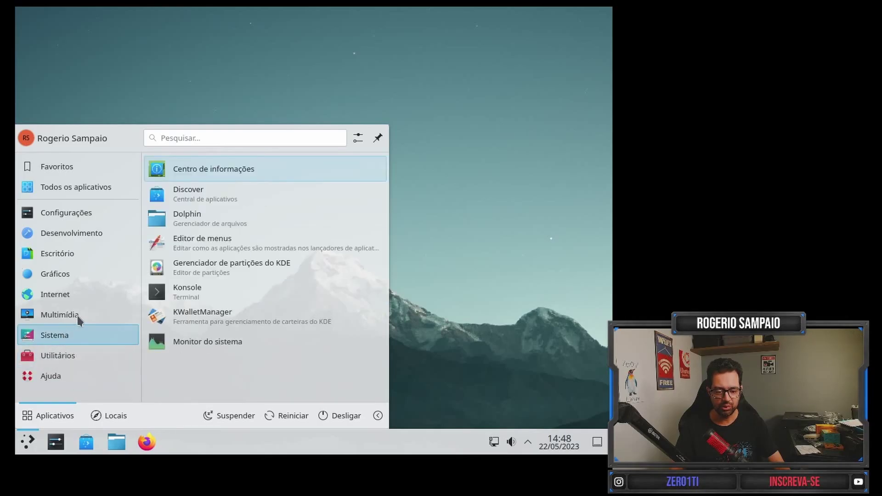
pyautogui.click(58, 312)
pyautogui.click(76, 330)
pyautogui.click(203, 342)
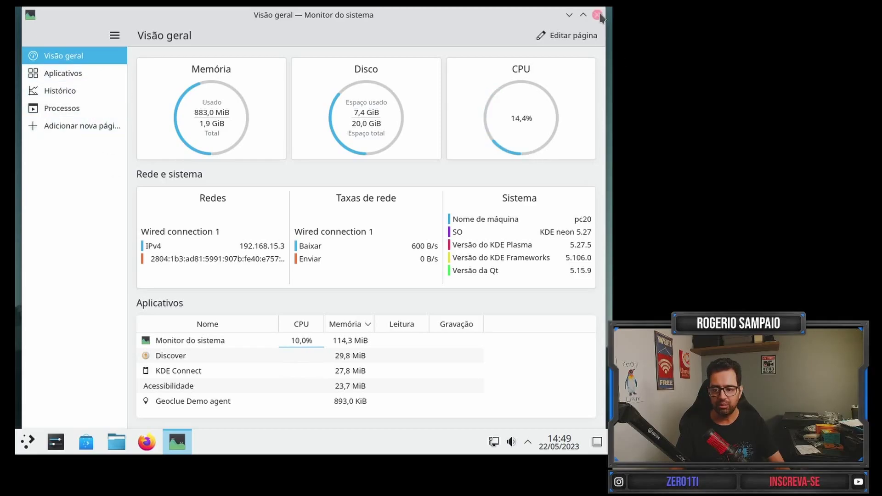
# Close System Monitor with Ctrl+Q after reviewing its Visão geral page.
pyautogui.hotkey('ctrl', 'q')
# Launch Centro de informações, maximize it to read Sobre este sistema, then close it.
pyautogui.click(27, 442)
pyautogui.click(70, 294)
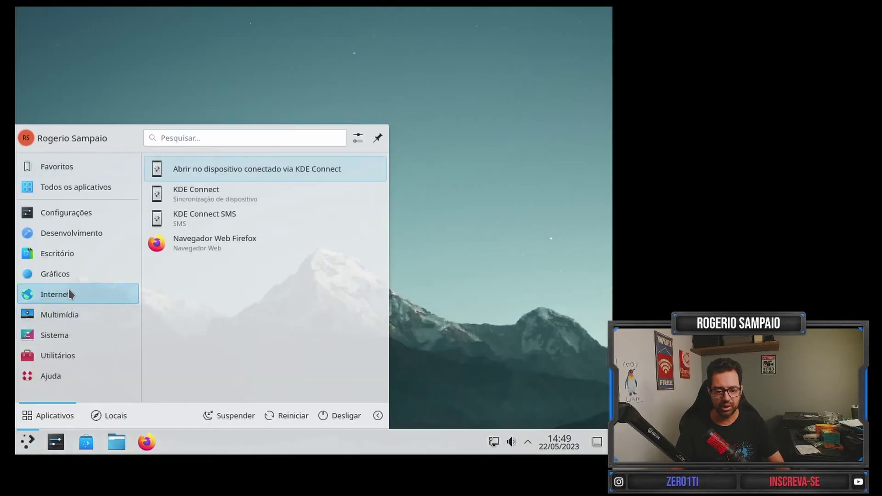
pyautogui.moveTo(84, 338)
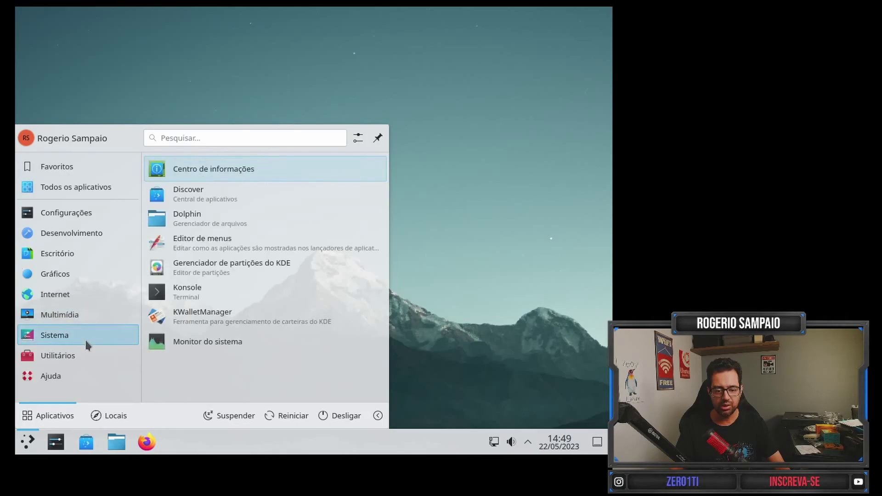
pyautogui.click(245, 171)
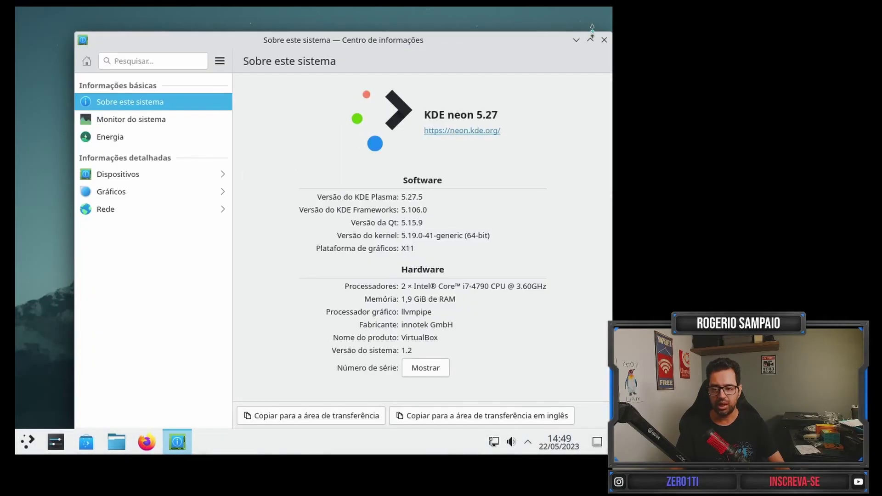
pyautogui.click(590, 41)
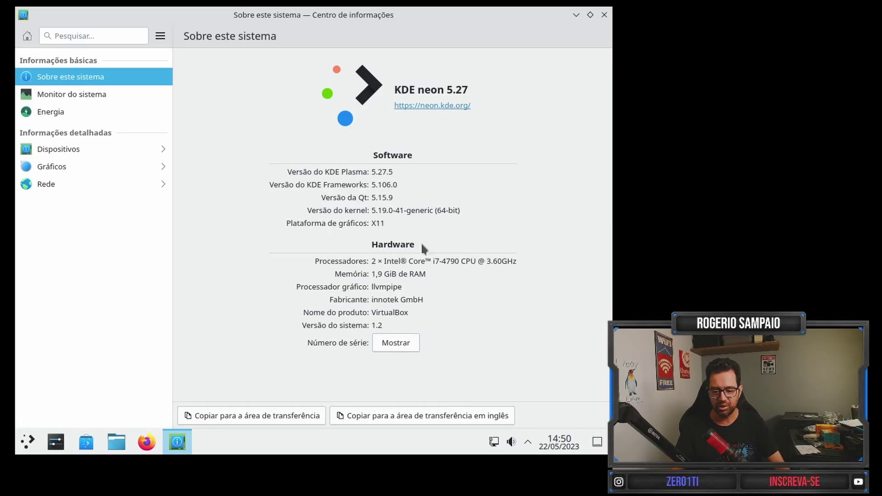
pyautogui.click(604, 15)
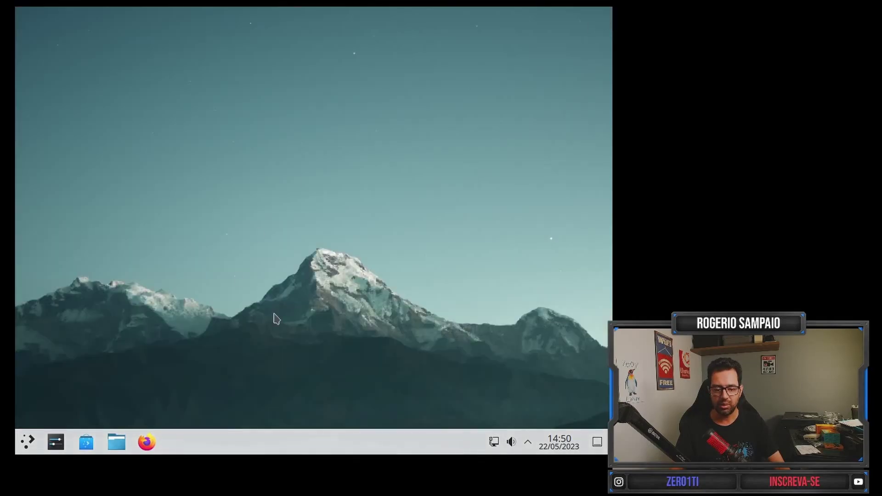
# Launch Configurações do sistema from the launcher's Configurações category.
pyautogui.click(27, 441)
pyautogui.moveTo(69, 215)
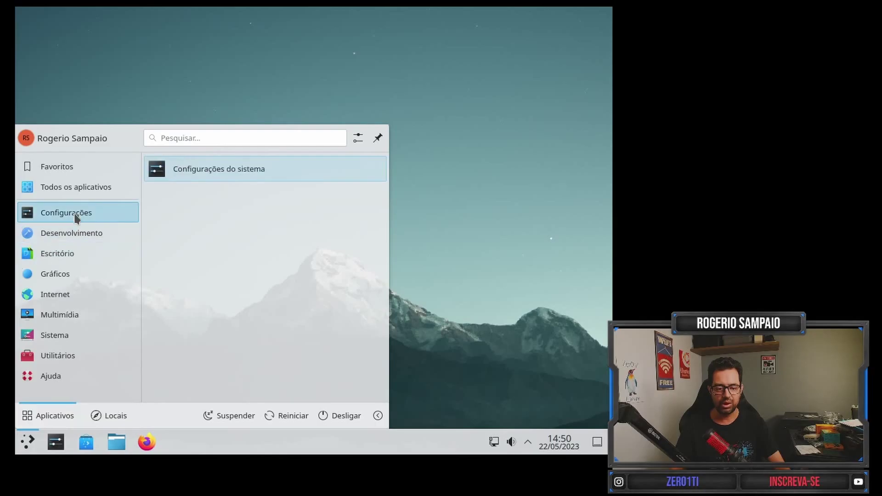
pyautogui.click(205, 170)
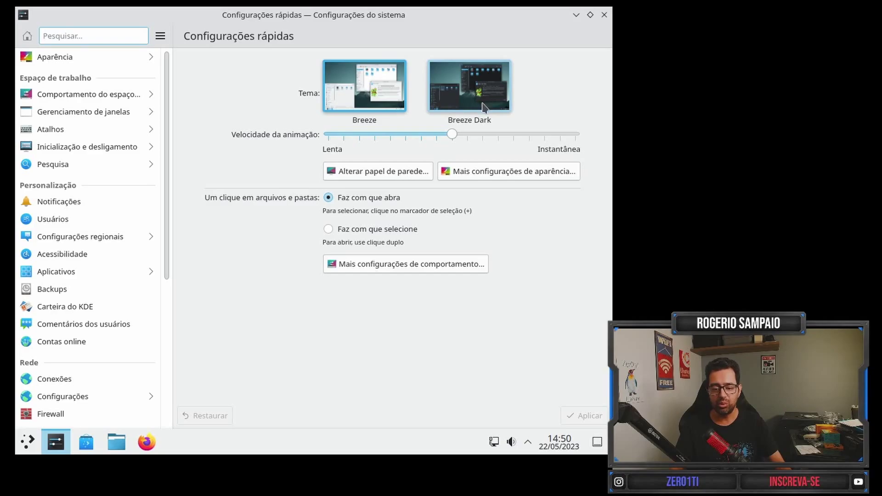
# Peek at Comportamento do espaço de trabalho, then open Sobre este sistema and scroll its details.
pyautogui.click(99, 96)
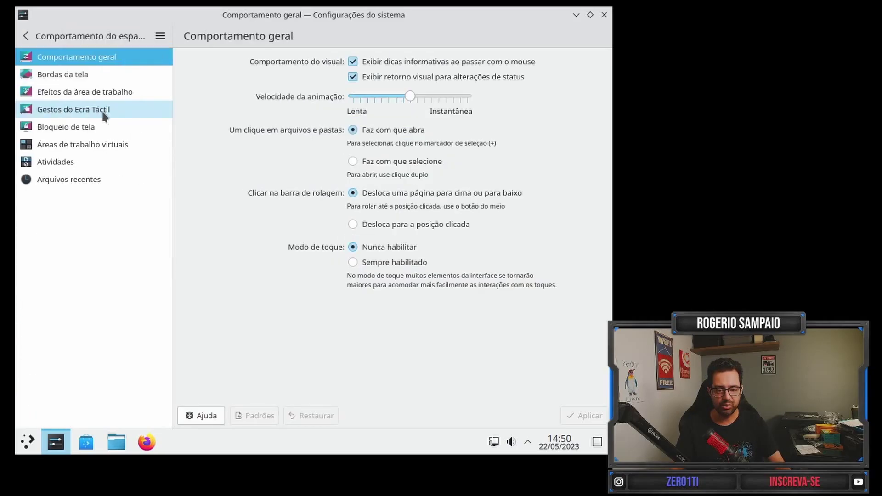
pyautogui.click(26, 36)
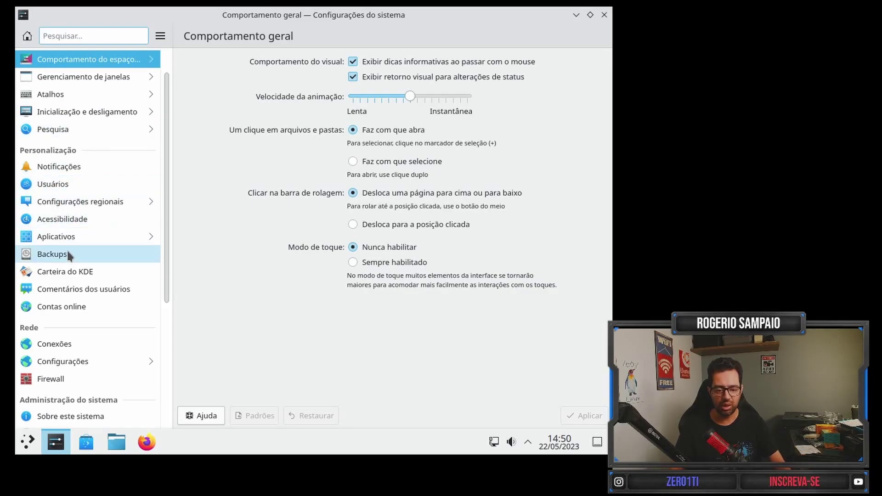
pyautogui.scroll(-2, 120, 228)
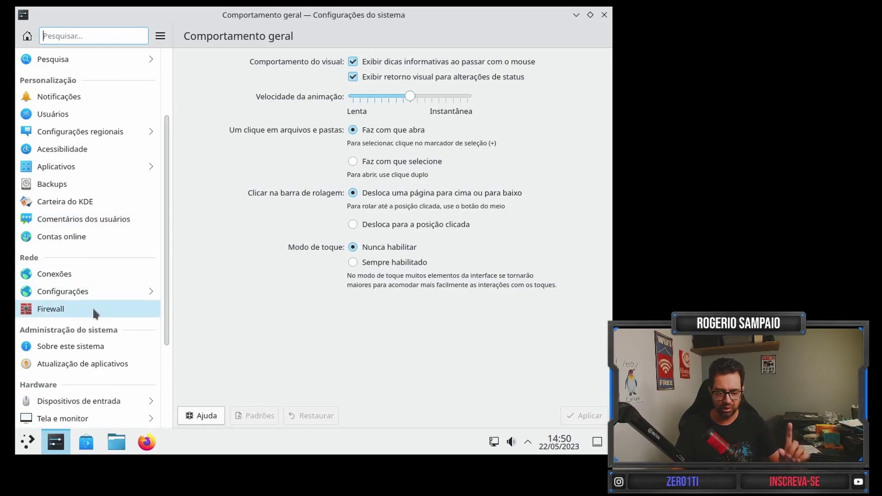
pyautogui.click(93, 345)
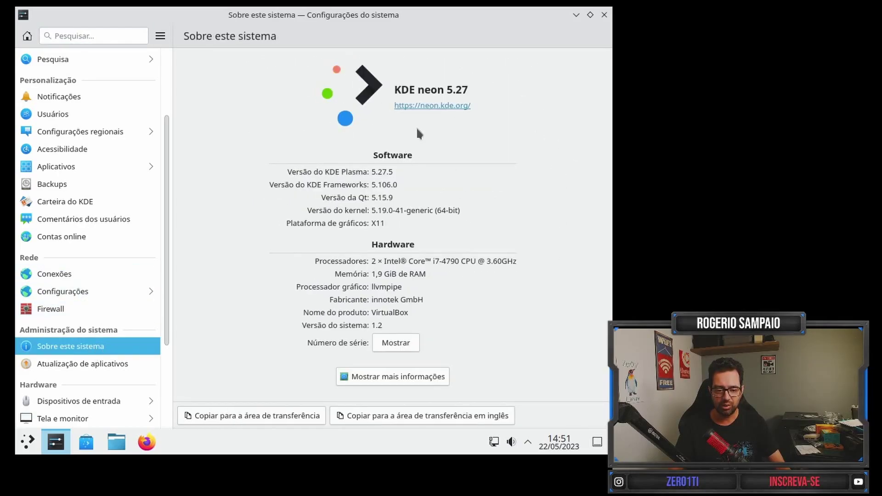
pyautogui.scroll(-1, 108, 321)
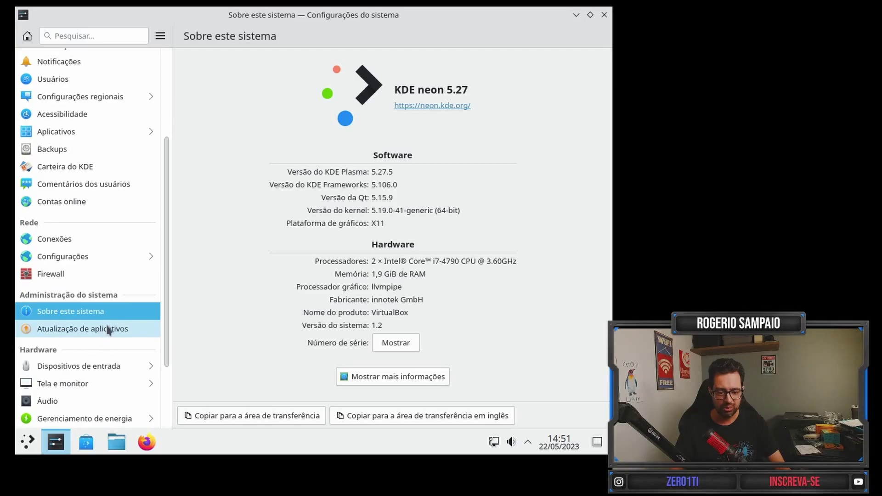
pyautogui.scroll(-1, 91, 331)
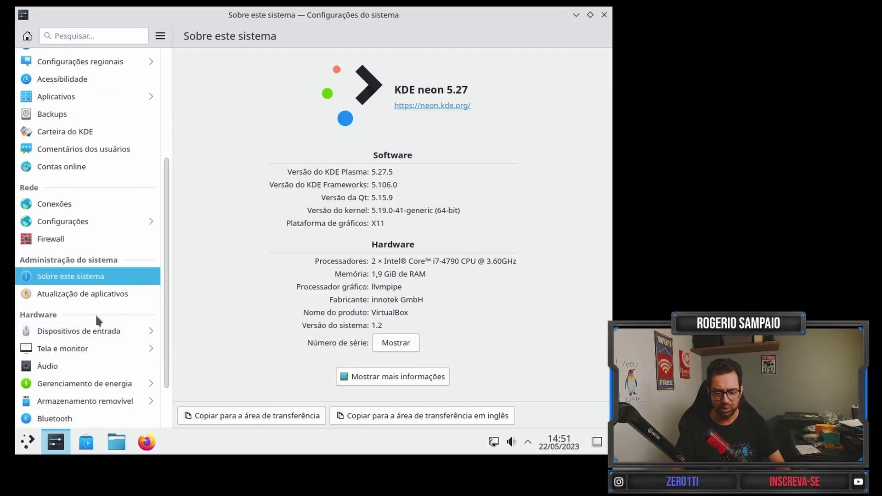
pyautogui.scroll(-1, 96, 313)
# Browse the Tela e monitor, Armazenamento removível, Notificações and Atalhos settings pages.
pyautogui.click(76, 315)
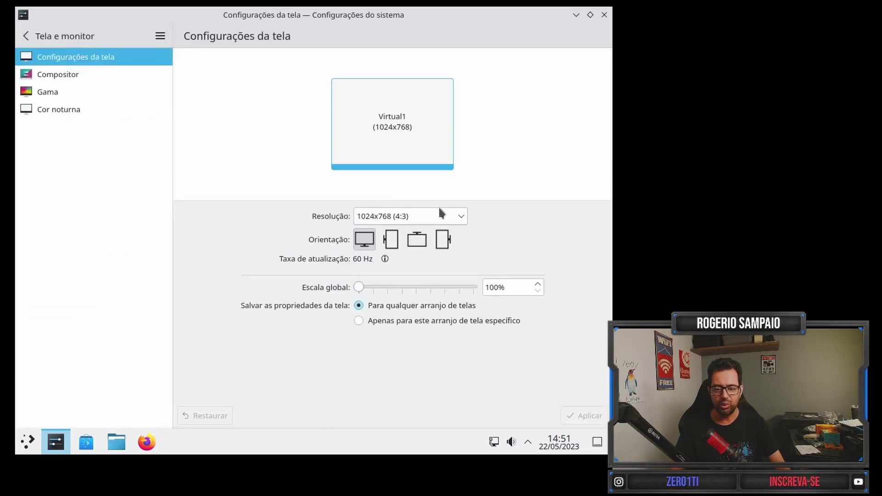
pyautogui.click(21, 33)
pyautogui.scroll(-1, 120, 287)
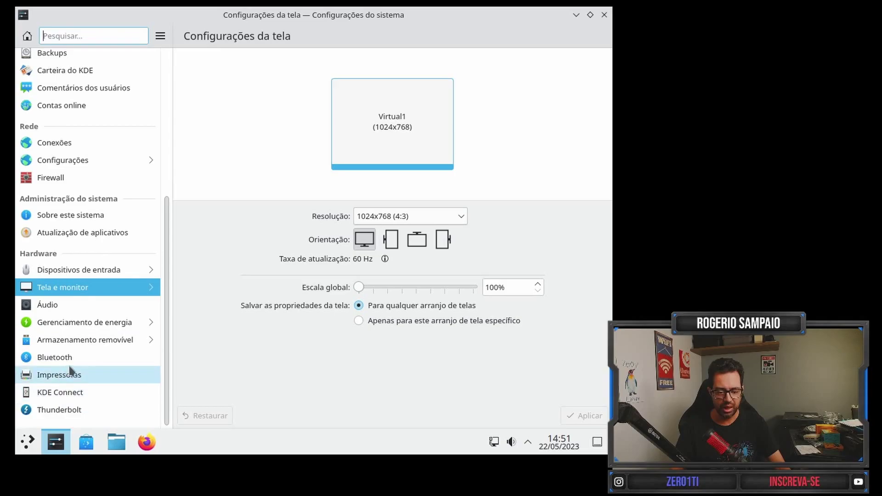
pyautogui.click(90, 341)
pyautogui.click(24, 36)
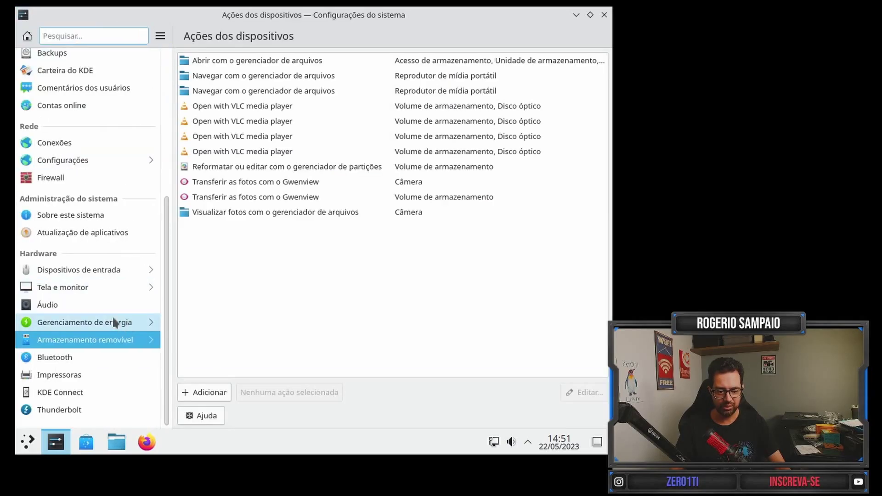
pyautogui.scroll(9, 92, 275)
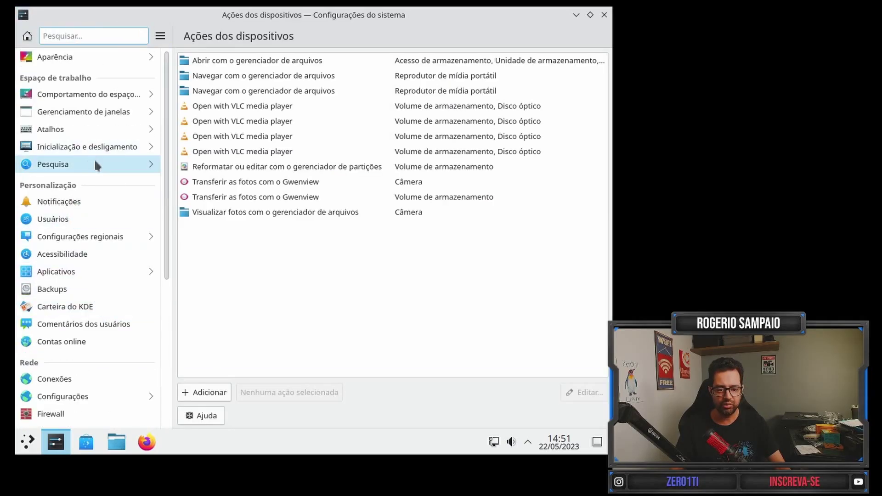
pyautogui.click(79, 200)
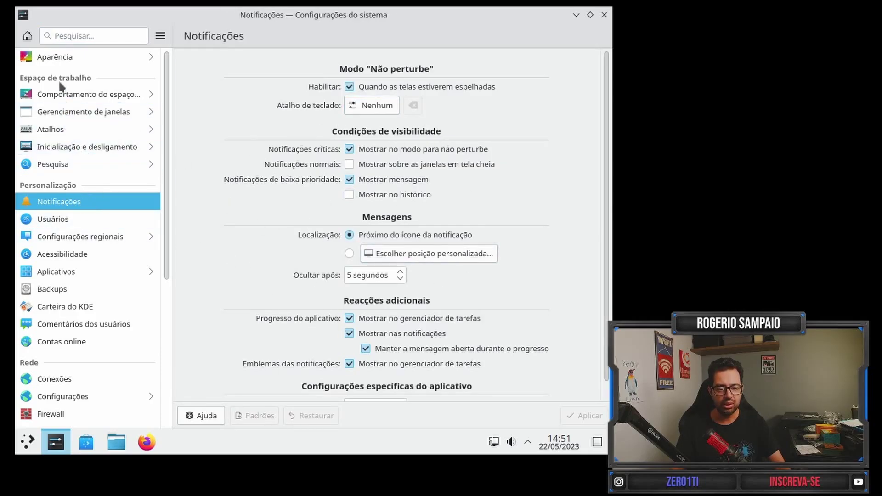
pyautogui.click(63, 129)
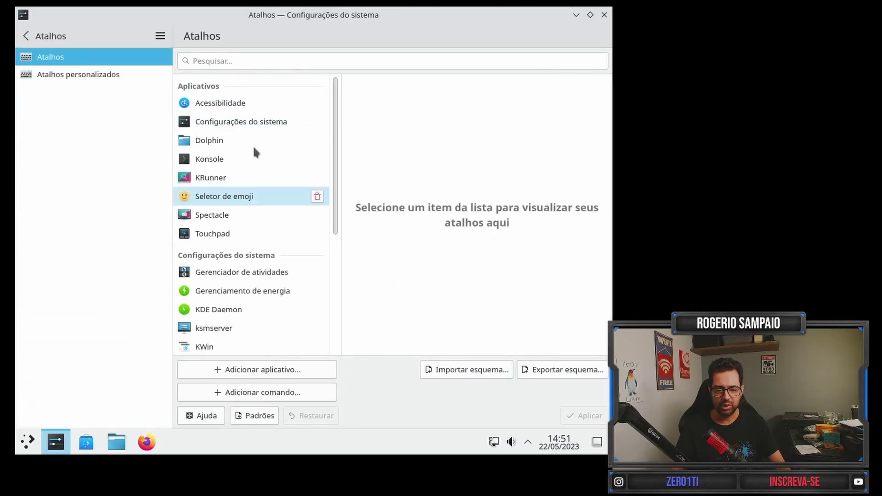
pyautogui.click(26, 35)
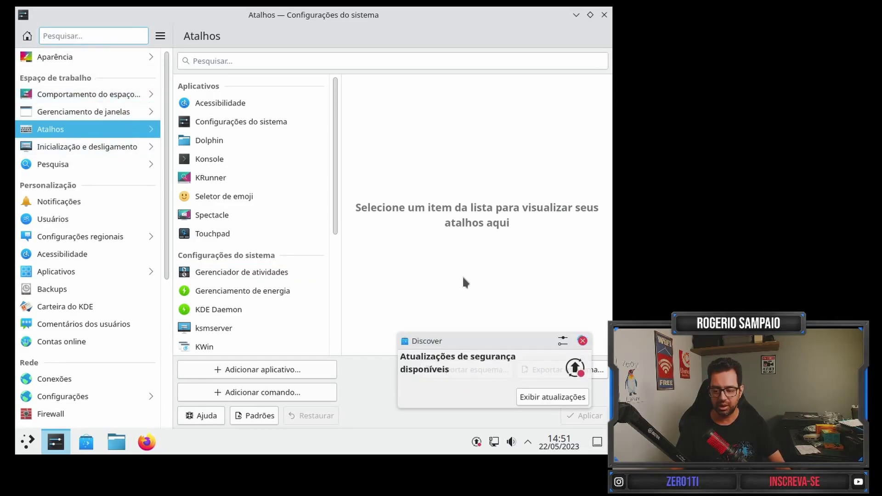
# Close System Settings and open Discover's 10 available updates from its notification.
pyautogui.click(603, 13)
pyautogui.click(547, 397)
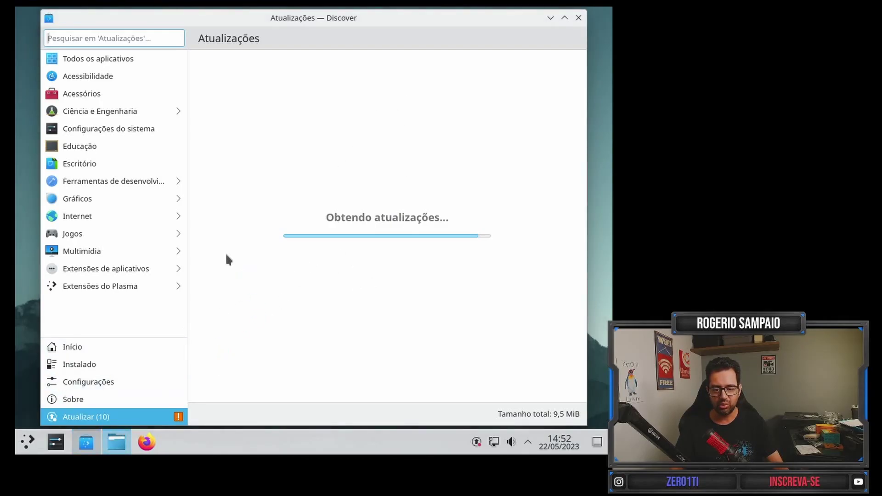
# Maximize Dolphin and browse the Home, Recent Files and root locations.
pyautogui.click(490, 67)
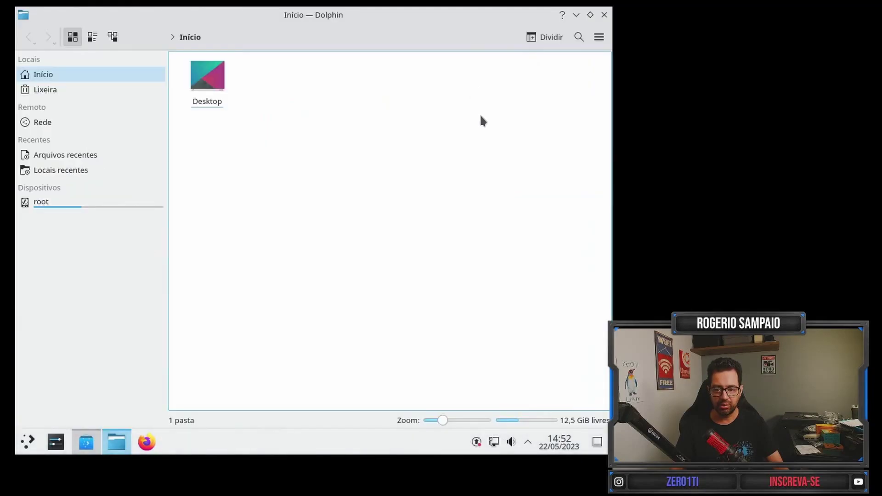
pyautogui.click(92, 73)
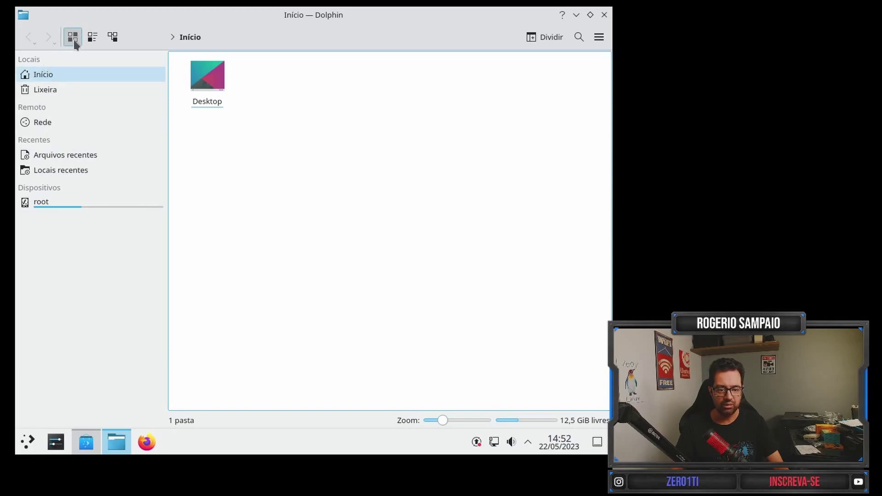
pyautogui.click(55, 157)
pyautogui.click(46, 204)
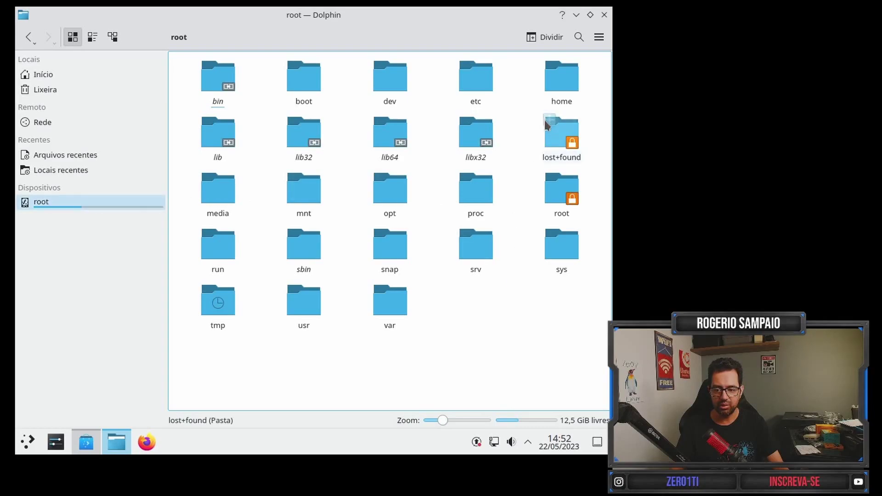
# Return to the home folder, open the empty Desktop folder, and close Dolphin.
pyautogui.click(563, 79)
pyautogui.click(43, 75)
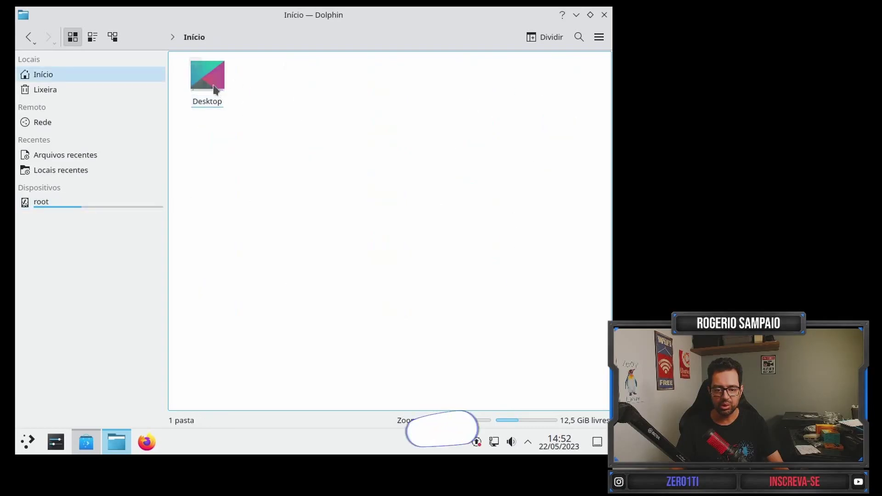
pyautogui.click(209, 78)
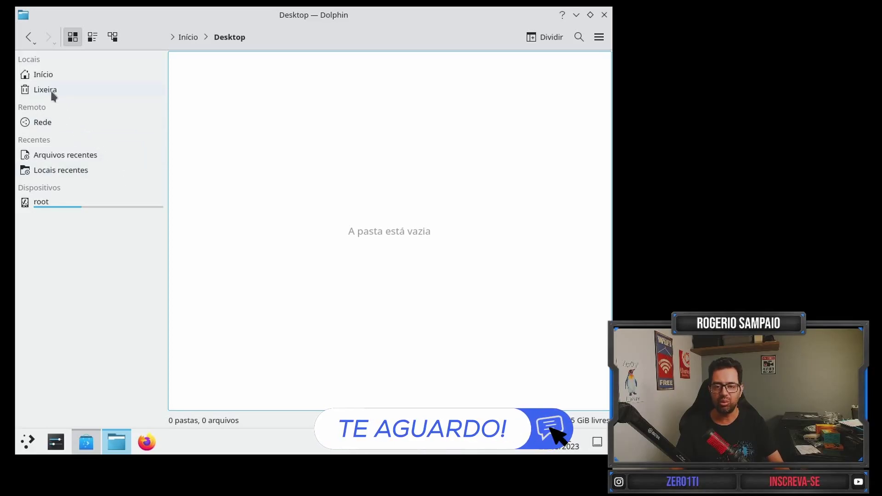
pyautogui.click(604, 16)
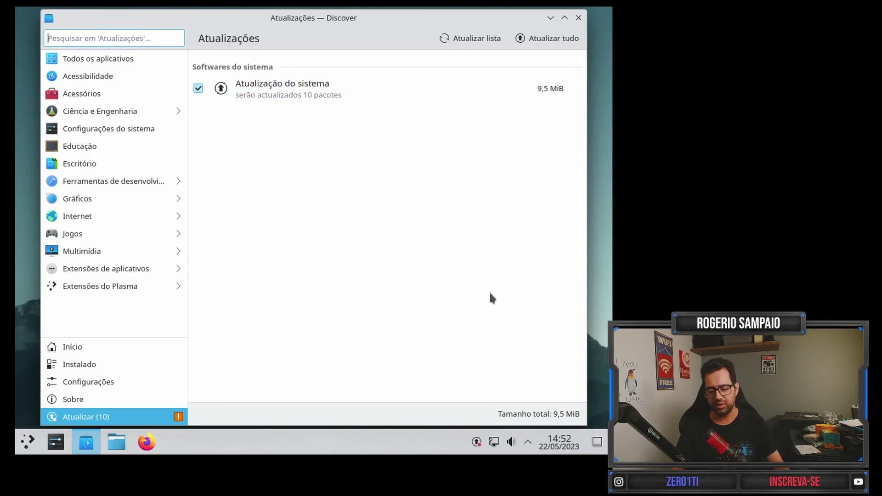
# Show the author photos on Discover's About page for version 5.27.5, then close Discover.
pyautogui.click(109, 403)
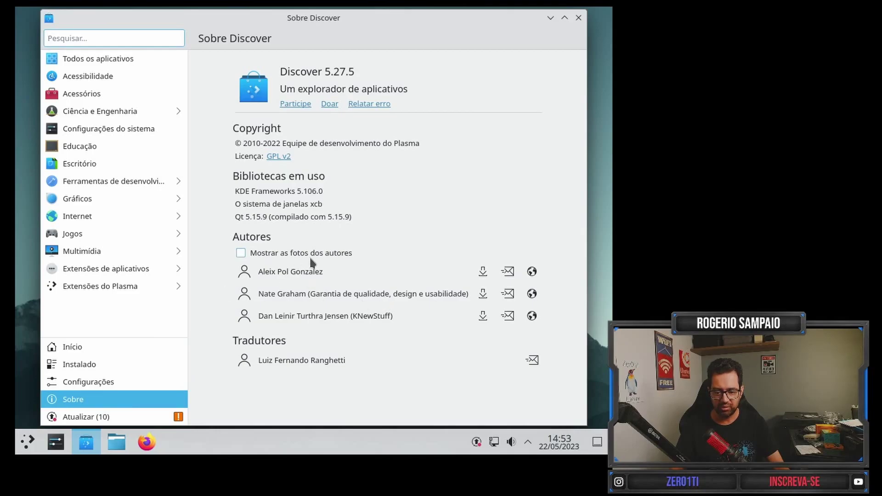
pyautogui.click(240, 252)
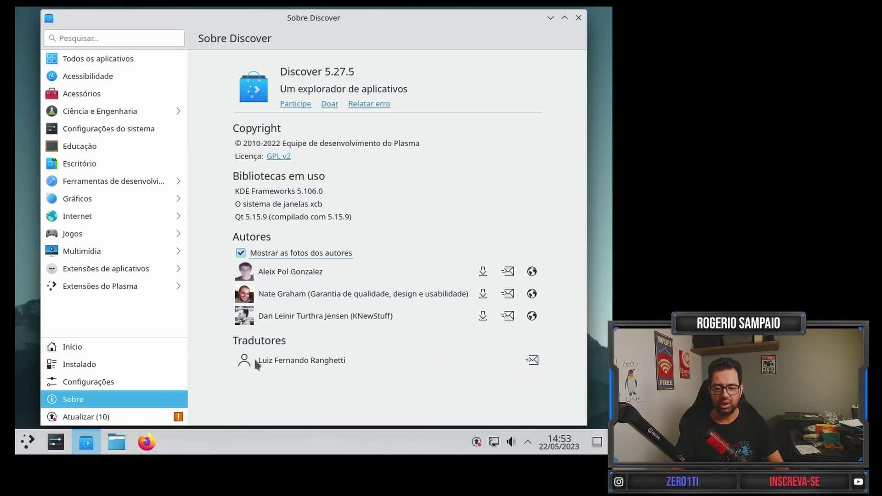
pyautogui.click(578, 17)
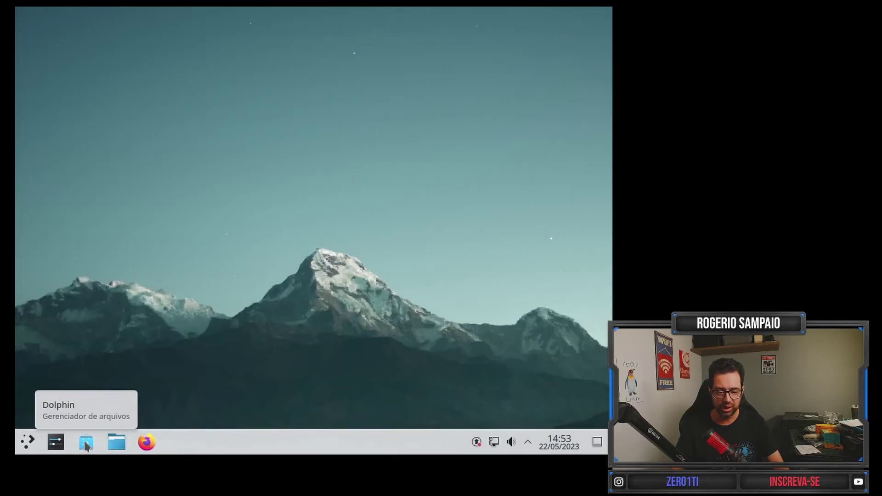
# Launch Discover and scroll through the Internet app category.
pyautogui.click(85, 443)
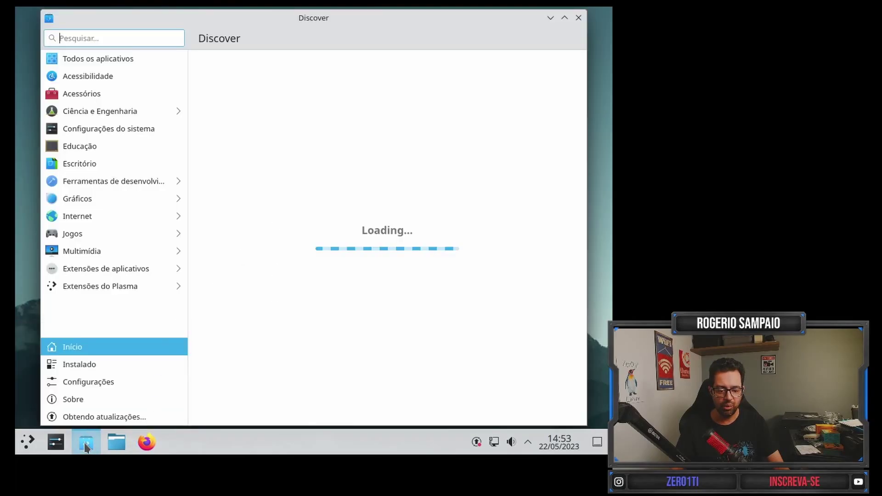
pyautogui.click(113, 218)
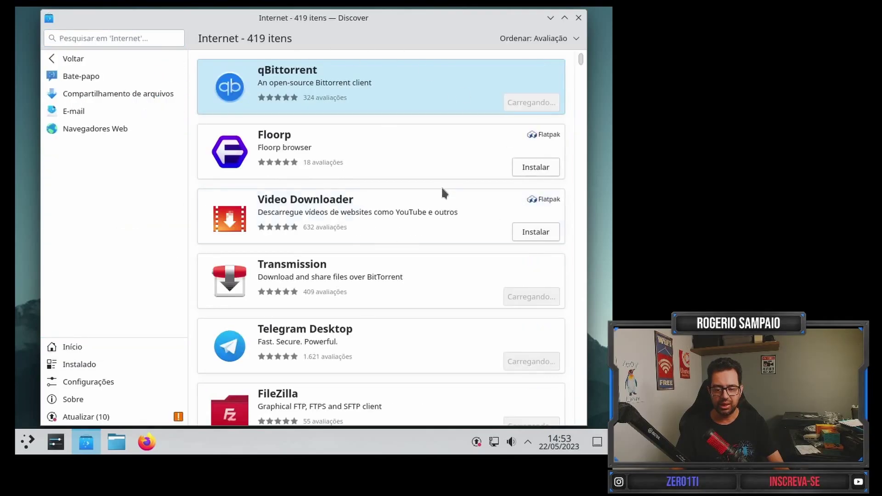
pyautogui.scroll(-2, 478, 230)
pyautogui.scroll(-6, 478, 231)
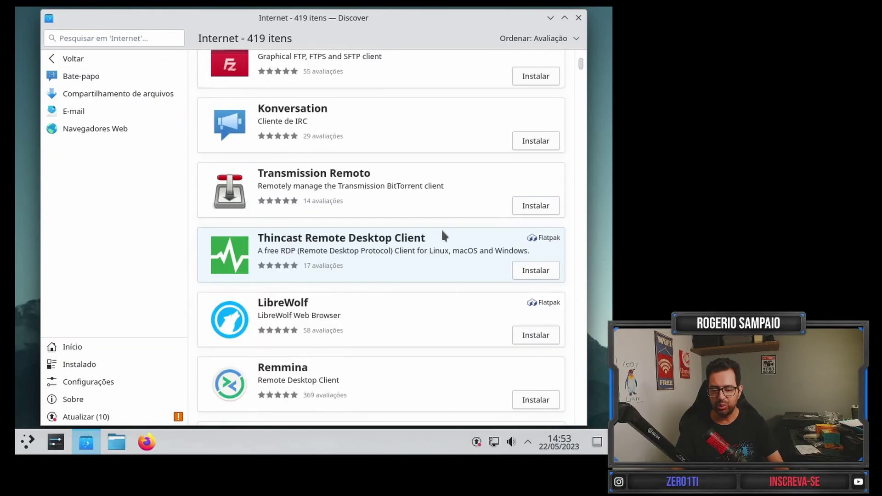
pyautogui.scroll(8, 441, 235)
# Look through the Gráficos category, then return to the Internet category's 419 apps.
pyautogui.click(74, 79)
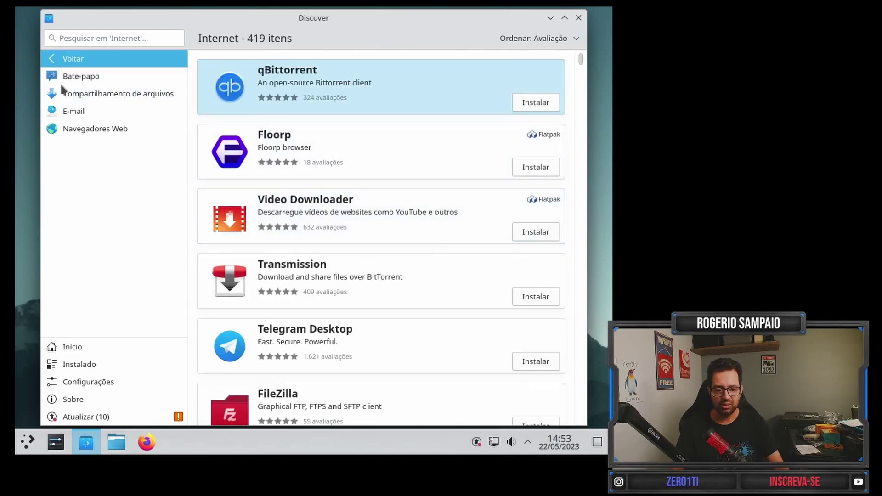
pyautogui.click(104, 200)
pyautogui.scroll(-5, 440, 211)
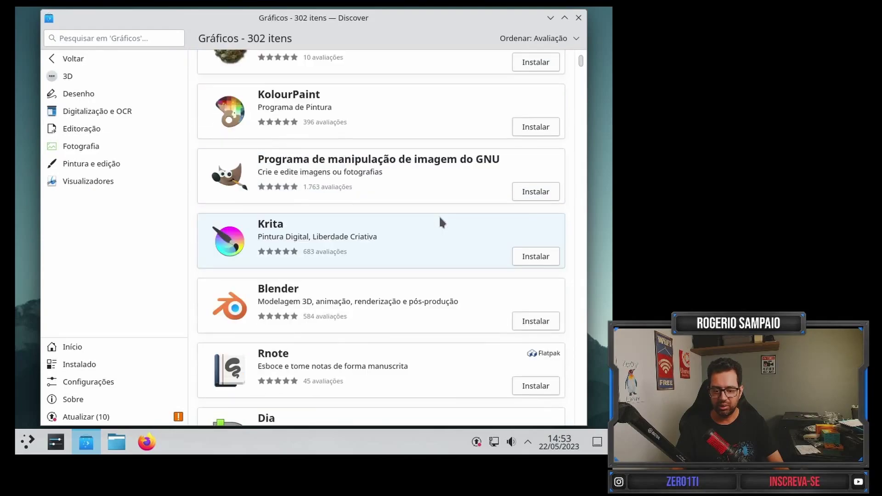
pyautogui.scroll(5, 405, 225)
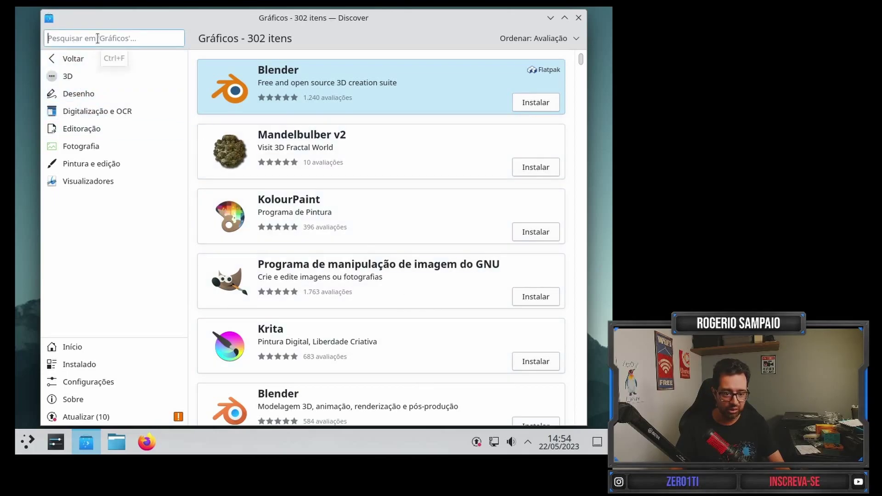
pyautogui.click(49, 63)
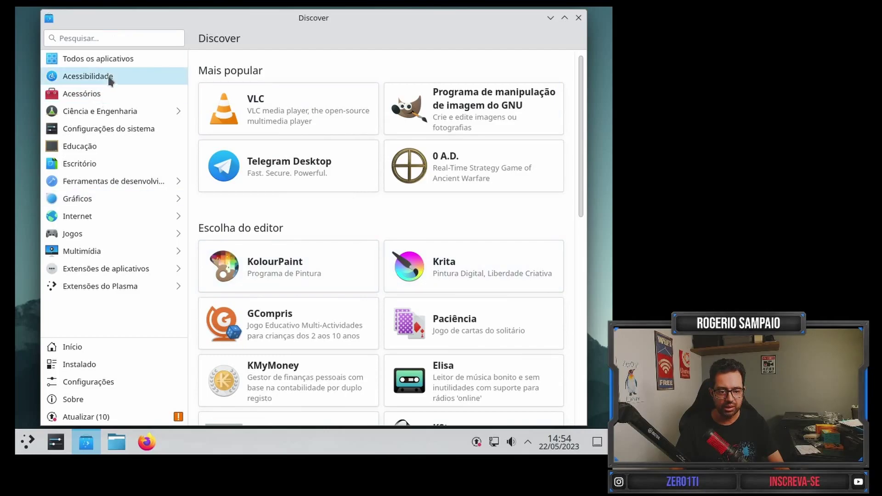
pyautogui.click(102, 215)
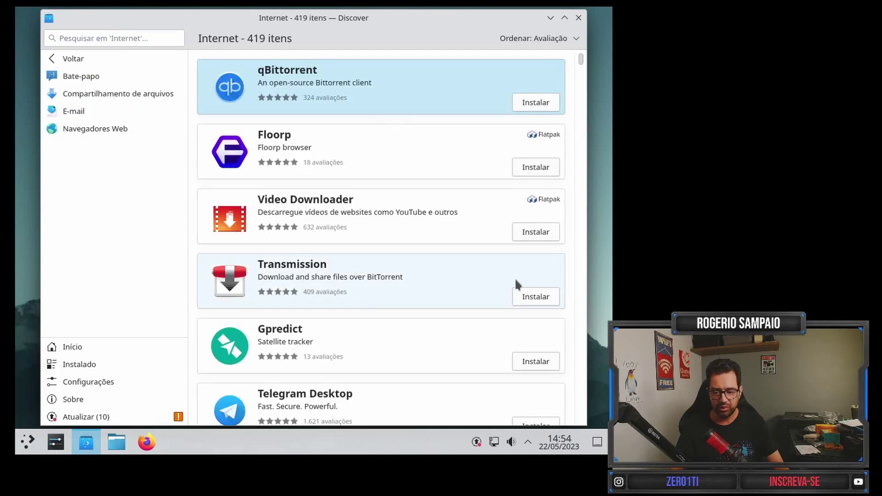
# Install Transmission, authorizing the installation with the account password.
pyautogui.click(528, 302)
pyautogui.write('*******')
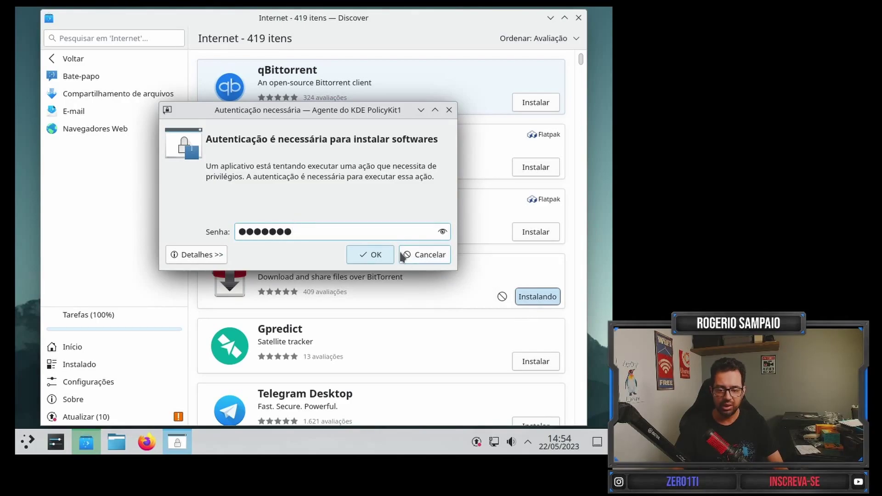
pyautogui.click(369, 254)
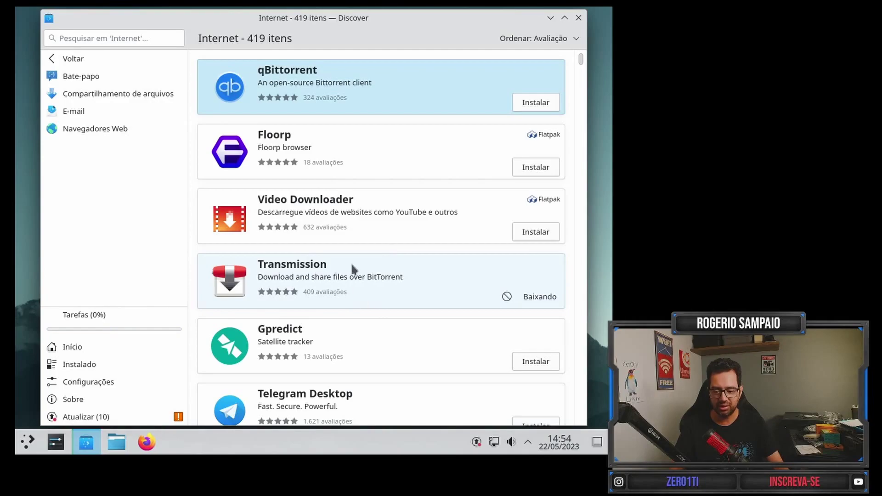
# Close Discover and confirm Transmission appears among the launcher's Internet apps.
pyautogui.click(578, 17)
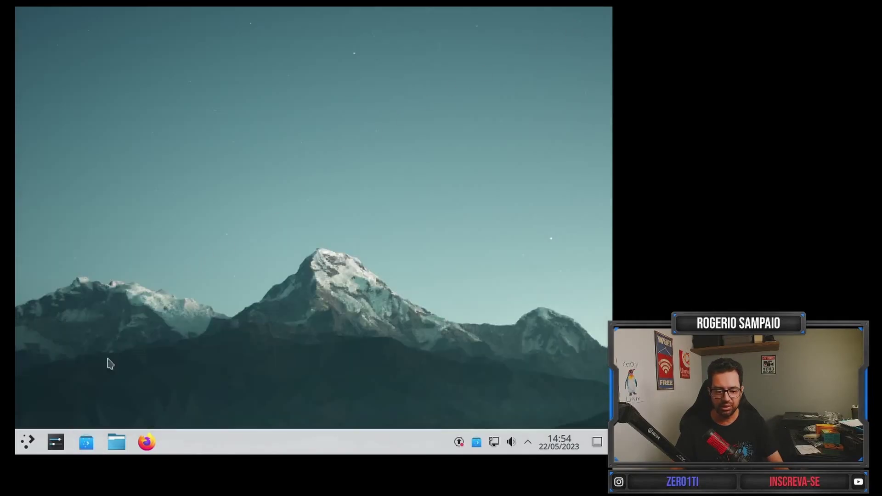
pyautogui.click(26, 442)
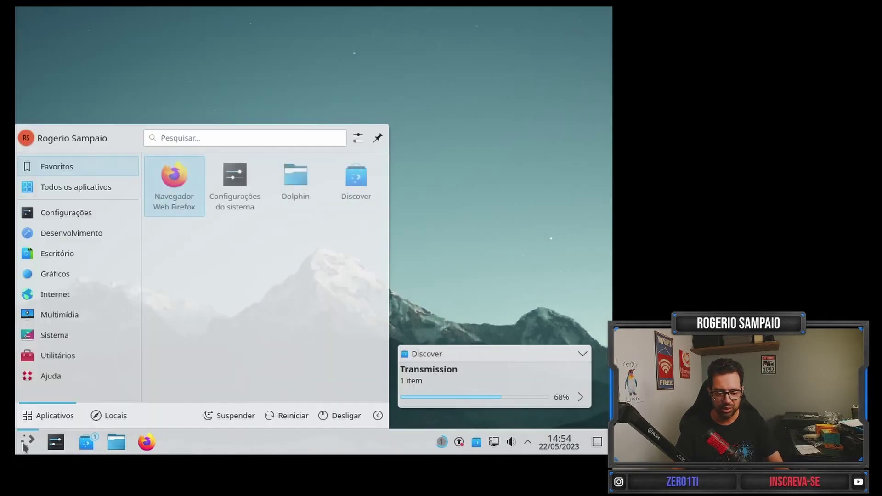
pyautogui.moveTo(68, 310)
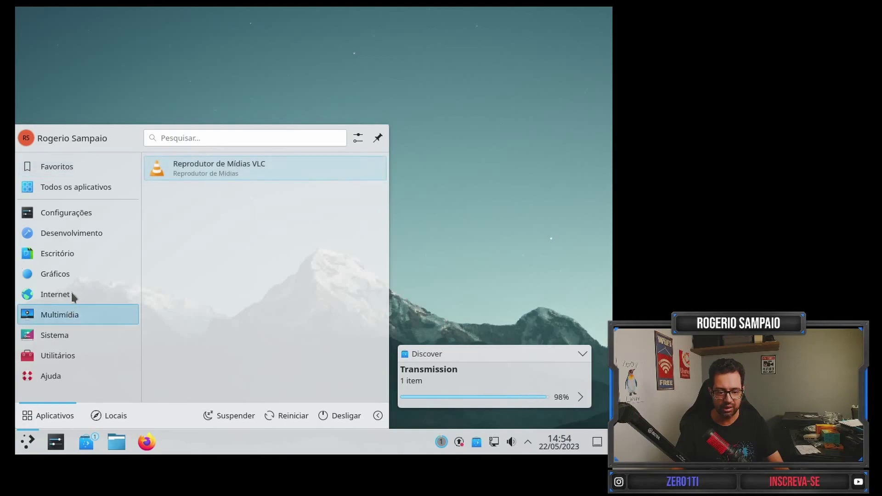
pyautogui.moveTo(73, 294)
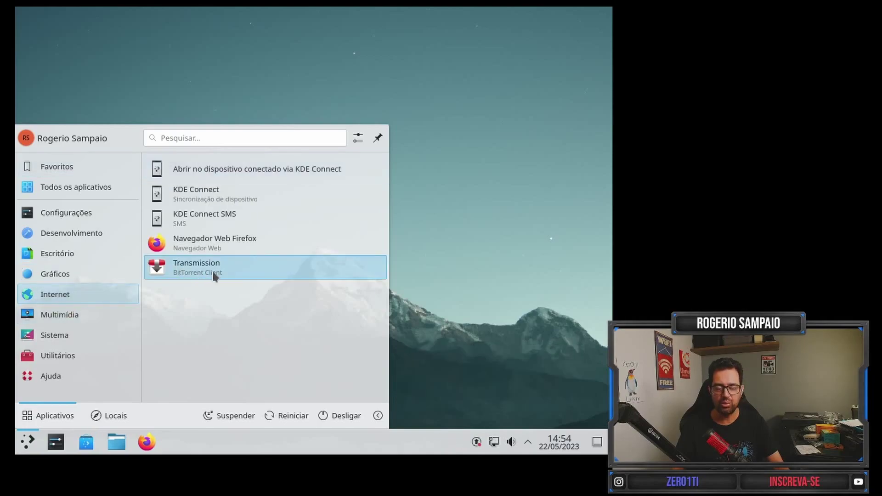
pyautogui.click(444, 260)
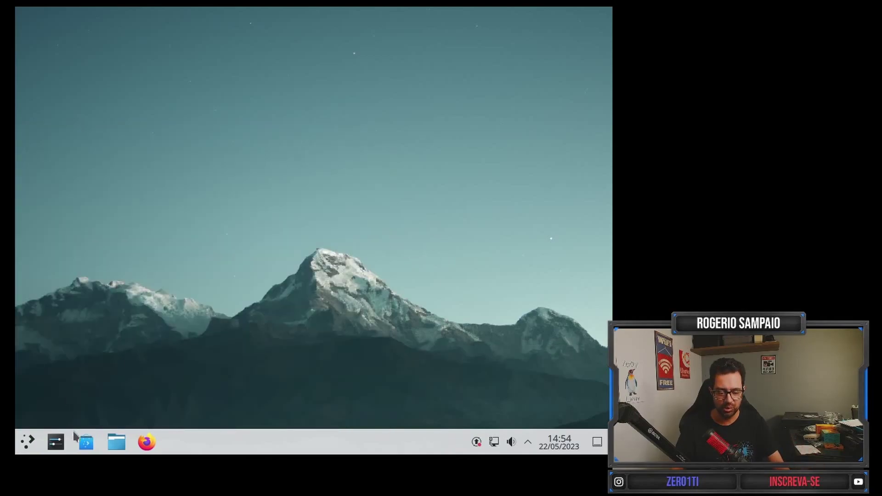
# Check the pending 10-package (9,5 MiB) update, glancing at the network and calendar panels.
pyautogui.click(477, 442)
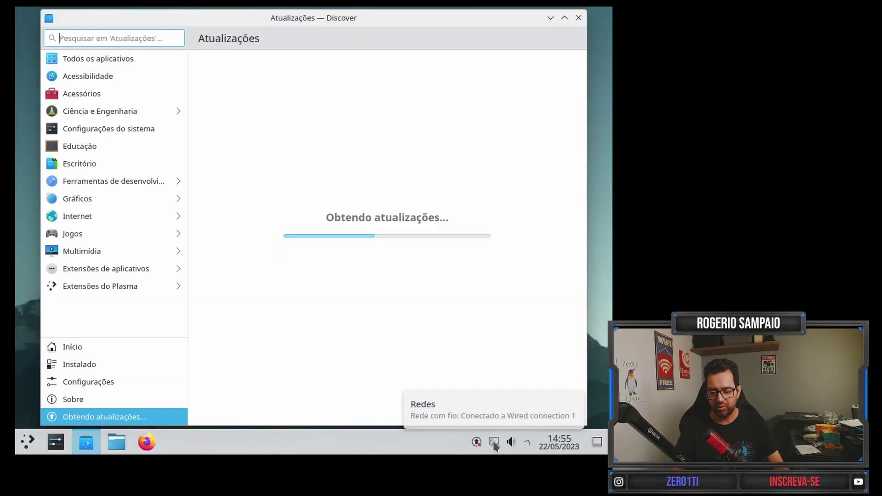
pyautogui.click(494, 441)
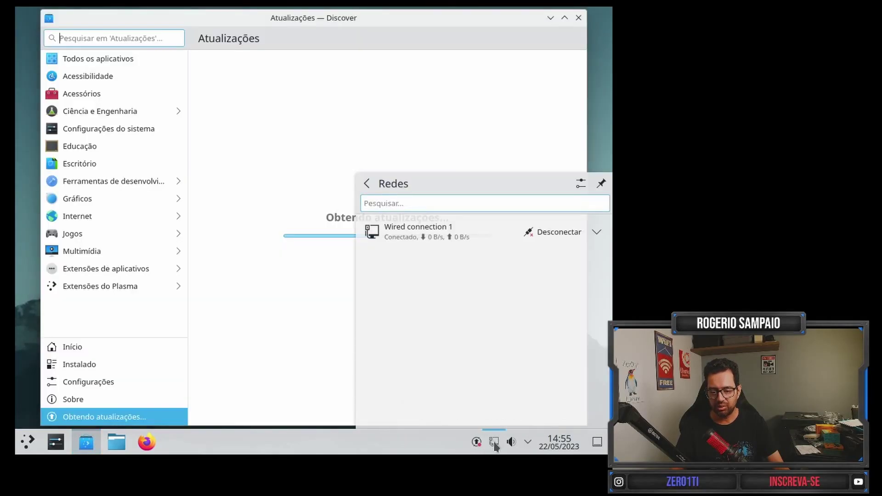
pyautogui.click(604, 140)
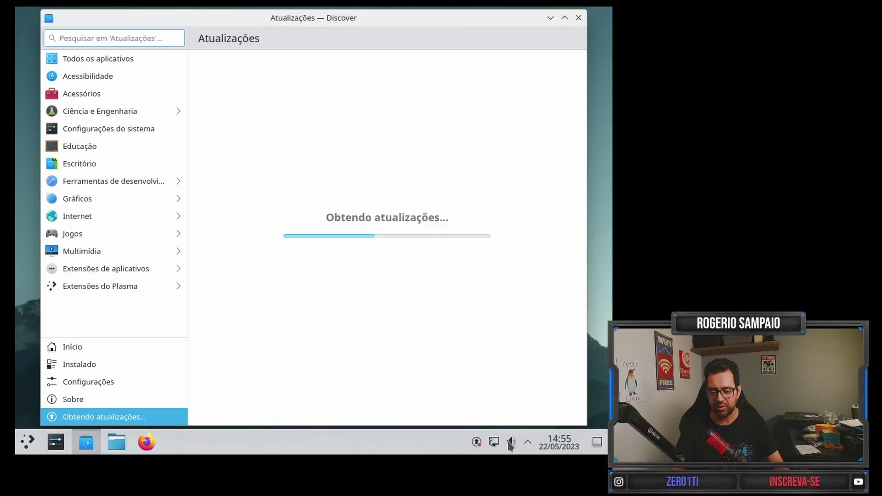
pyautogui.click(561, 444)
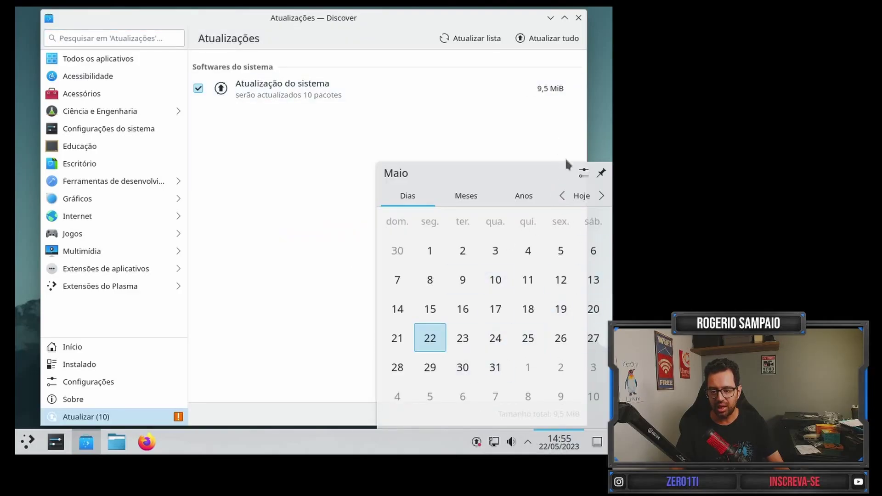
pyautogui.click(600, 142)
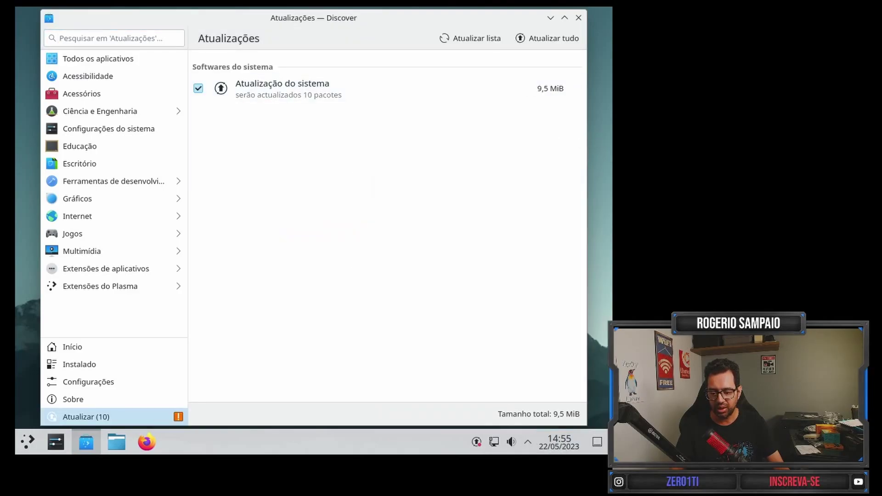
# Close Discover and start Firefox from the taskbar.
pyautogui.click(578, 18)
pyautogui.click(26, 441)
pyautogui.click(473, 274)
pyautogui.click(155, 438)
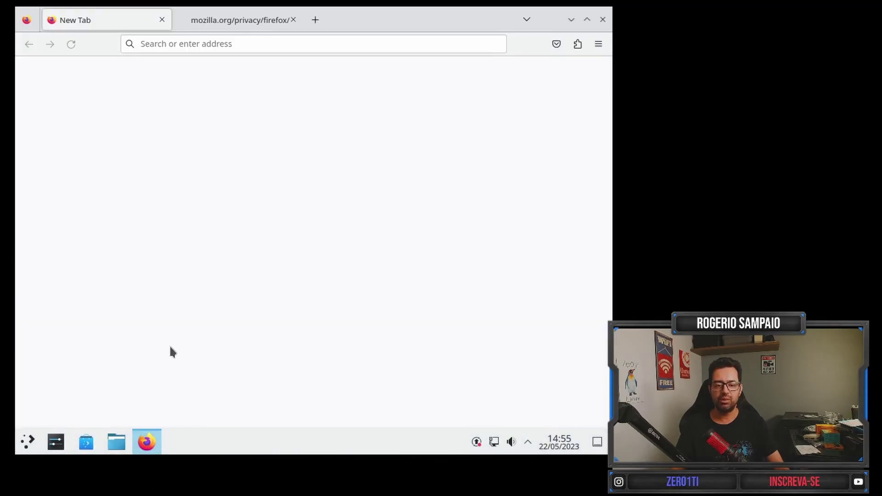
pyautogui.click(252, 44)
pyautogui.write('www')
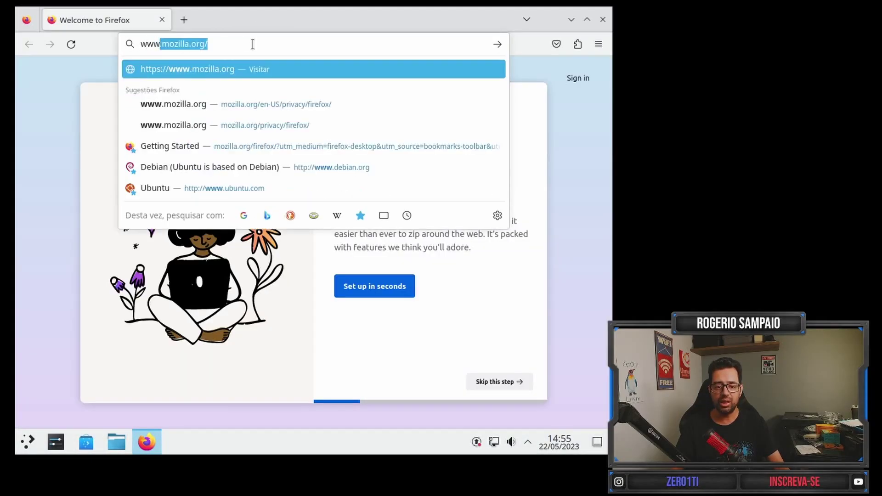
pyautogui.write('.yo')
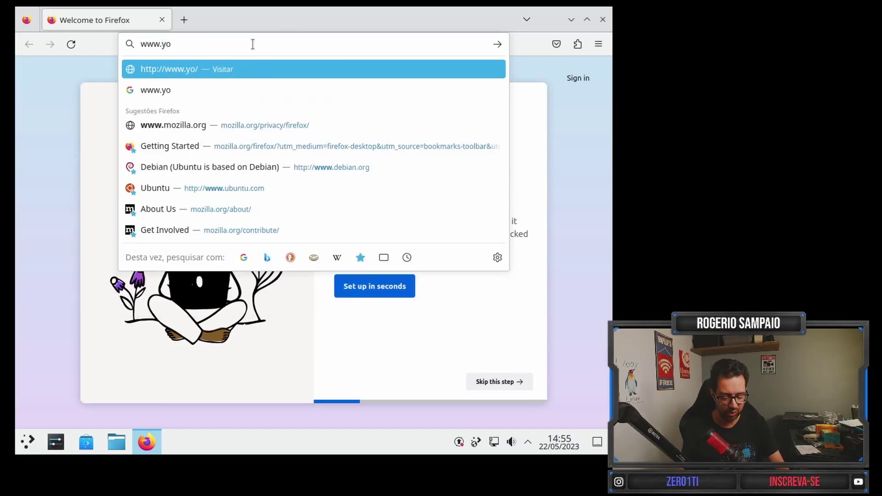
pyautogui.write('utube.com.br')
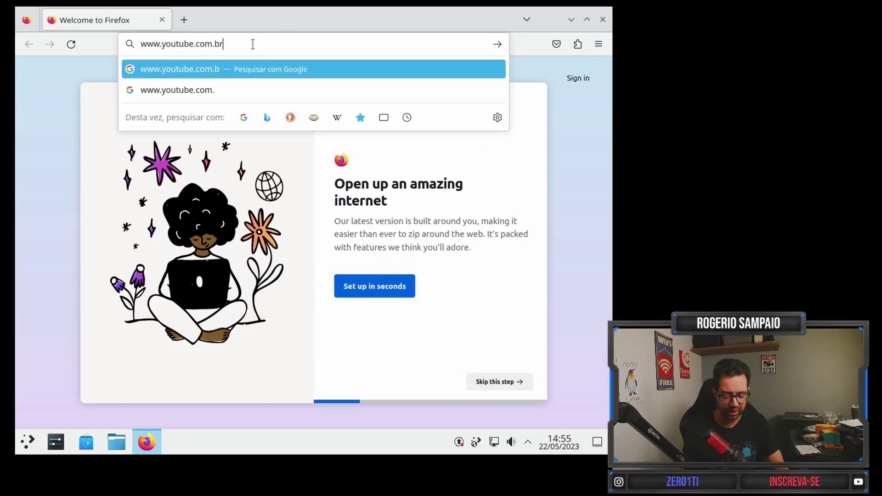
pyautogui.press('Return')
# Search YouTube for 'zer01ti' and play the Kali Linux 2023.1 installation review.
pyautogui.click(227, 72)
pyautogui.write('zer01ti')
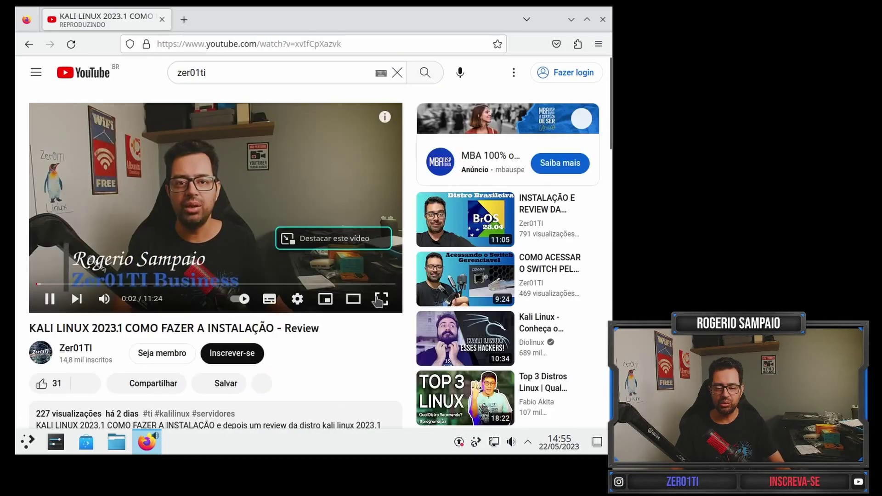
pyautogui.click(27, 442)
# Open System Monitor, review memory (1,5/1,9 GiB) and disk (7,6/20,0 GiB) use, then close it.
pyautogui.moveTo(79, 337)
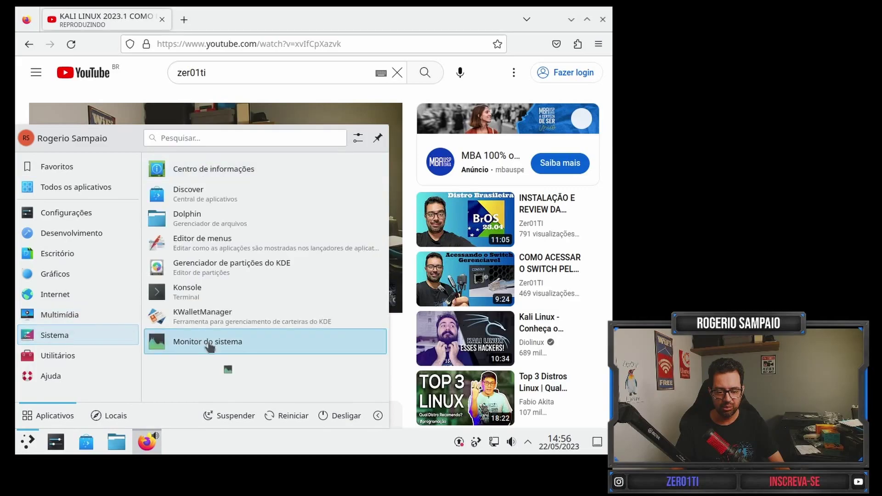
pyautogui.click(211, 344)
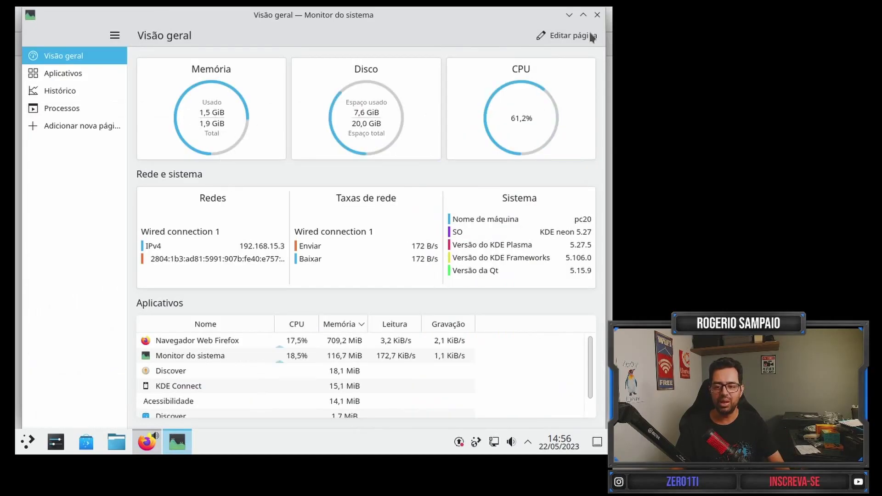
pyautogui.click(569, 15)
pyautogui.click(381, 299)
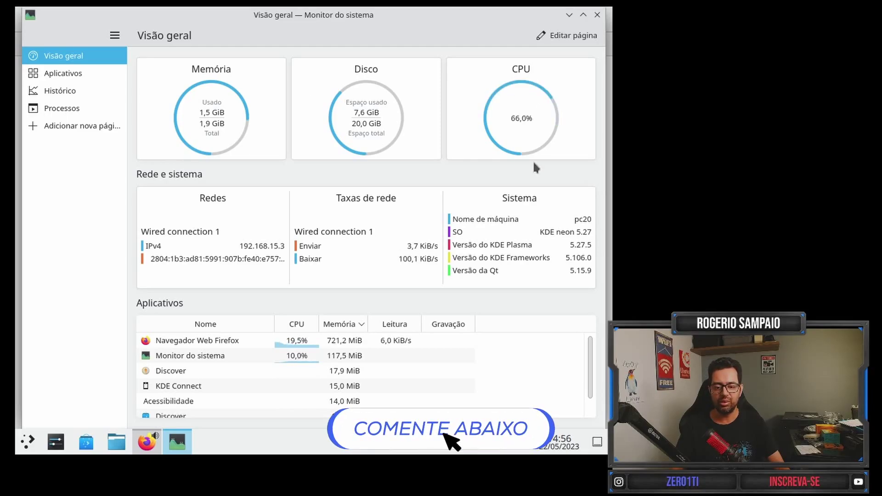
pyautogui.click(597, 15)
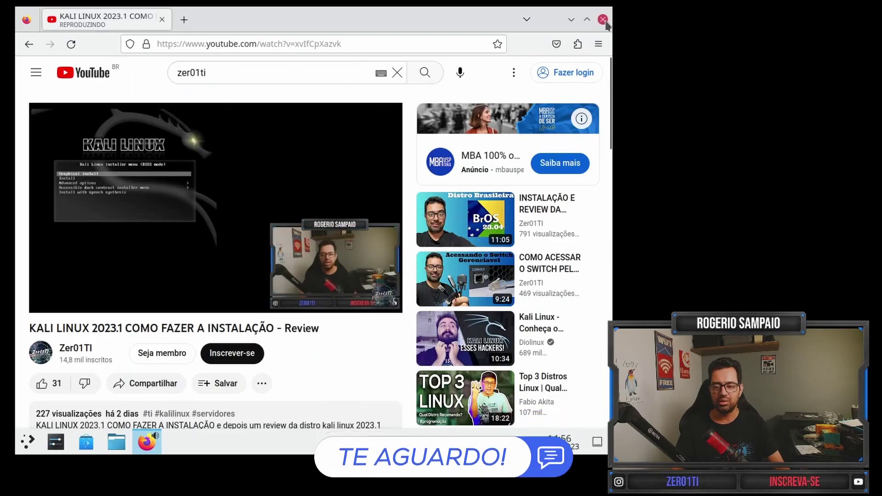
# Close Firefox and choose Desligar in the application launcher to shut down.
pyautogui.click(602, 19)
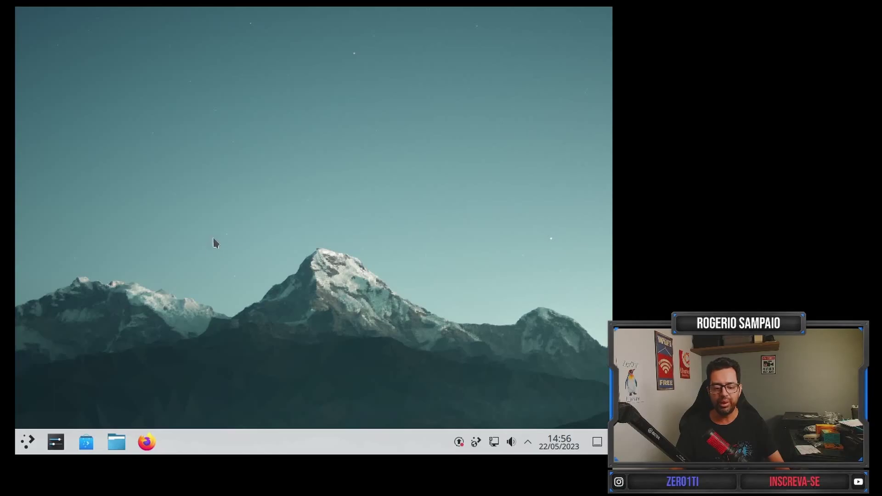
pyautogui.click(27, 444)
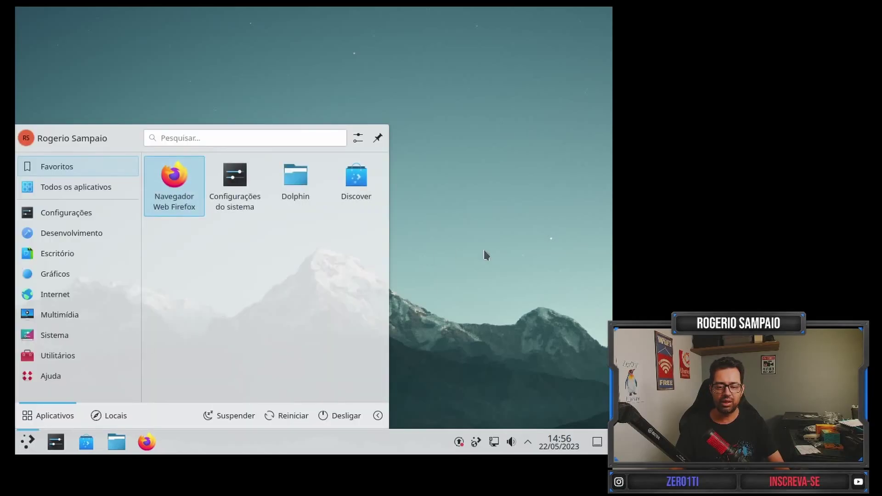
pyautogui.click(486, 255)
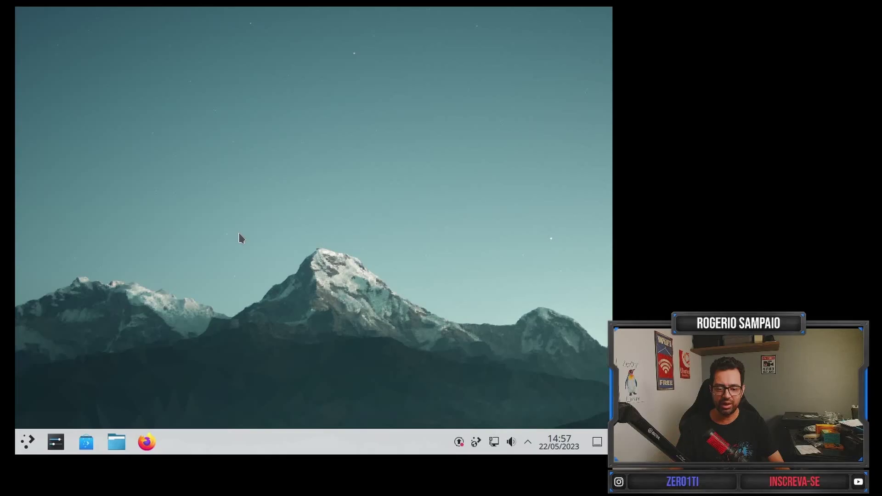
pyautogui.click(29, 443)
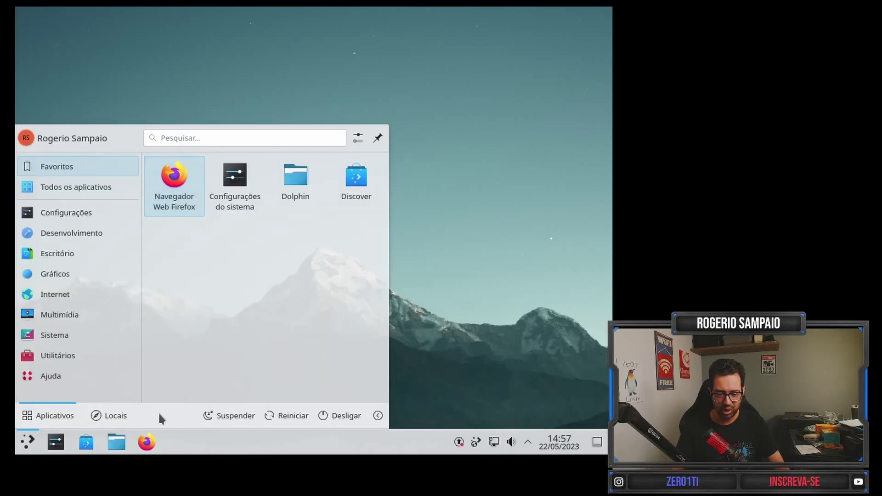
pyautogui.click(345, 416)
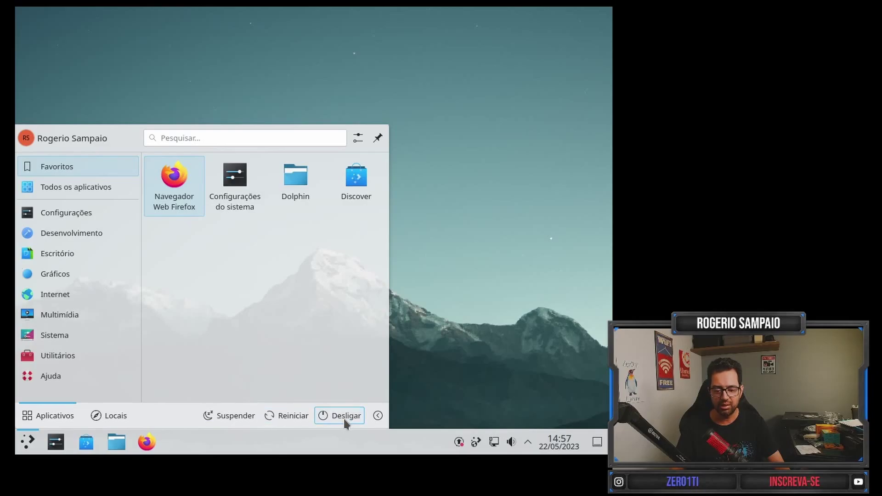